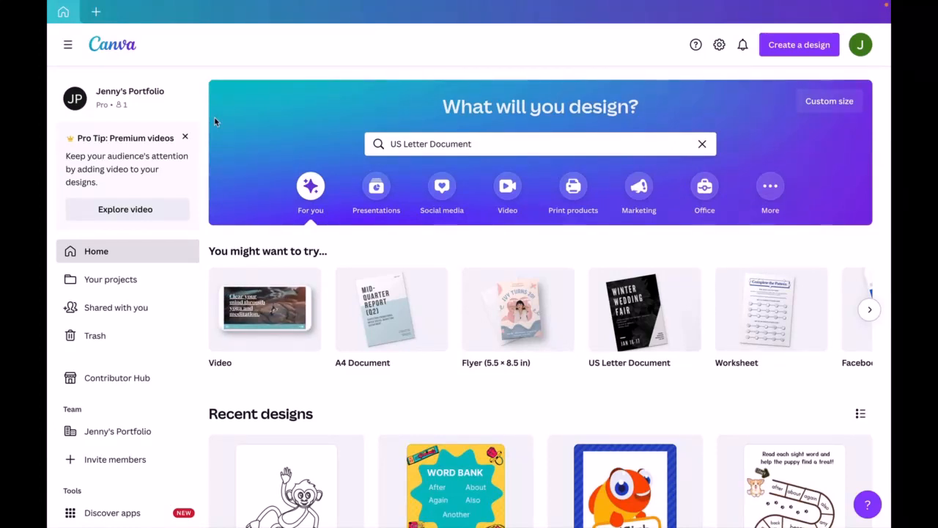
- Browse the suggested design types and create a blank A4 document
{"action": "mouse_move", "coordinate": [255, 337]}
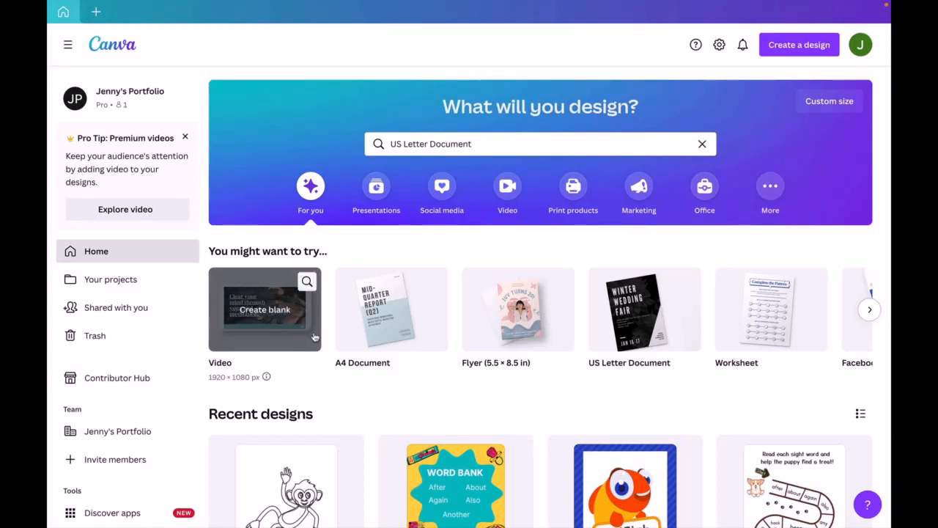
{"action": "scroll", "coordinate": [314, 337], "scroll_direction": "right", "scroll_amount": 5}
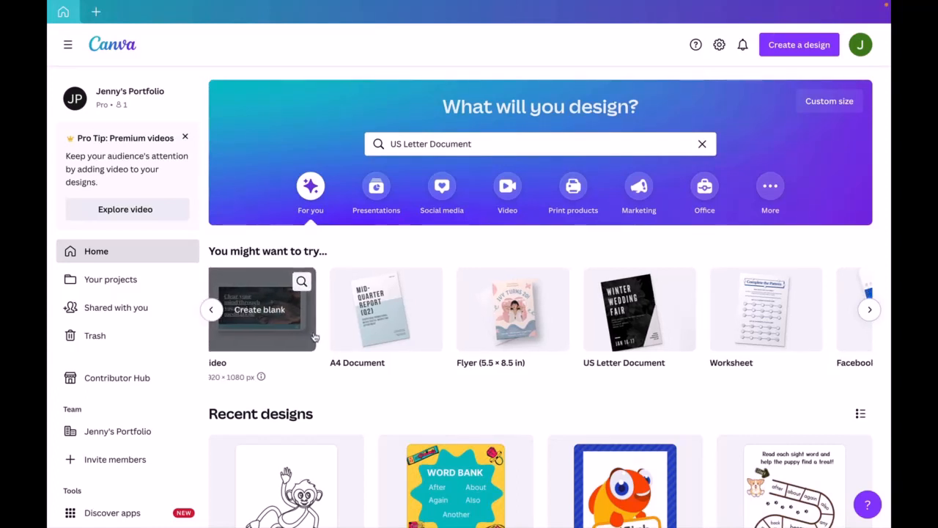
{"action": "scroll", "coordinate": [314, 336], "scroll_direction": "right", "scroll_amount": 5}
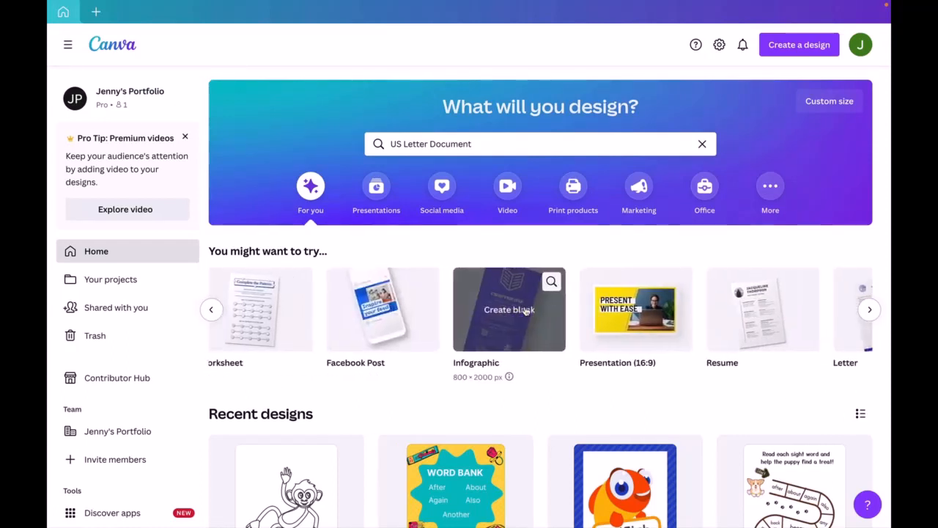
{"action": "scroll", "coordinate": [525, 312], "scroll_direction": "left", "scroll_amount": 8}
{"action": "scroll", "coordinate": [525, 312], "scroll_direction": "left", "scroll_amount": 2}
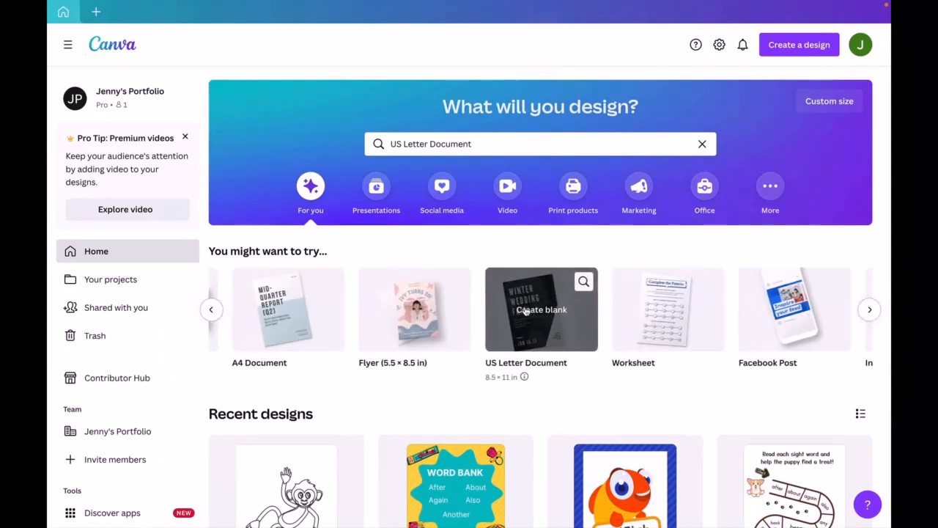
{"action": "left_click", "coordinate": [325, 317]}
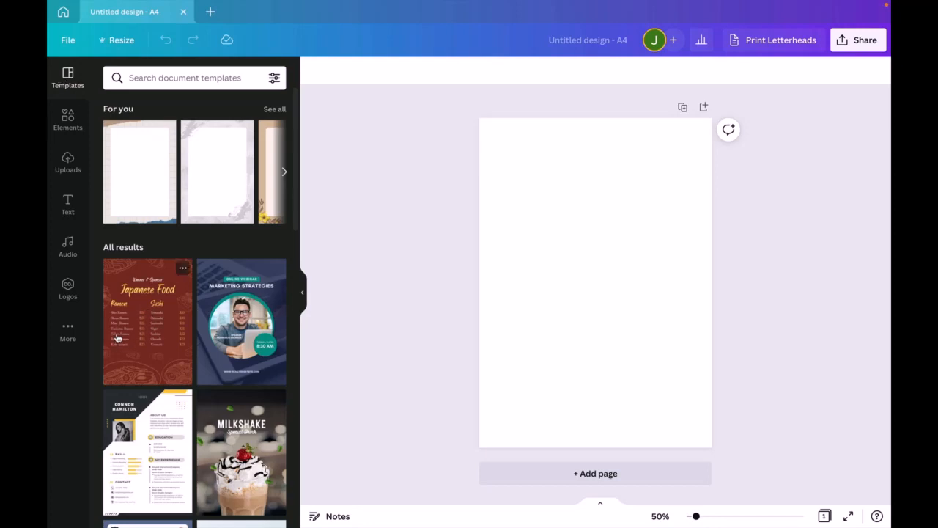
- Place the uploaded dog photo on the page, enlarge it to about 20 cm wide and align it with the page's left edge
{"action": "left_click", "coordinate": [65, 163]}
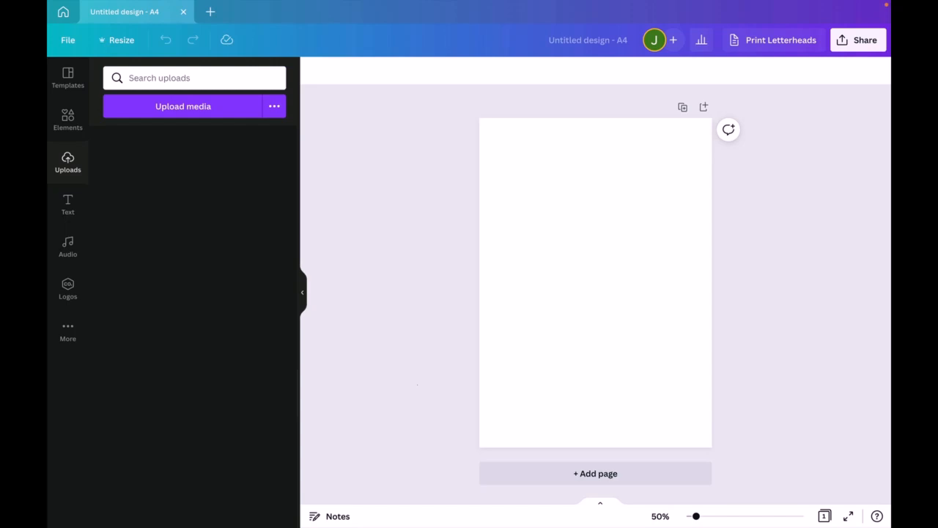
{"action": "left_click", "coordinate": [192, 308]}
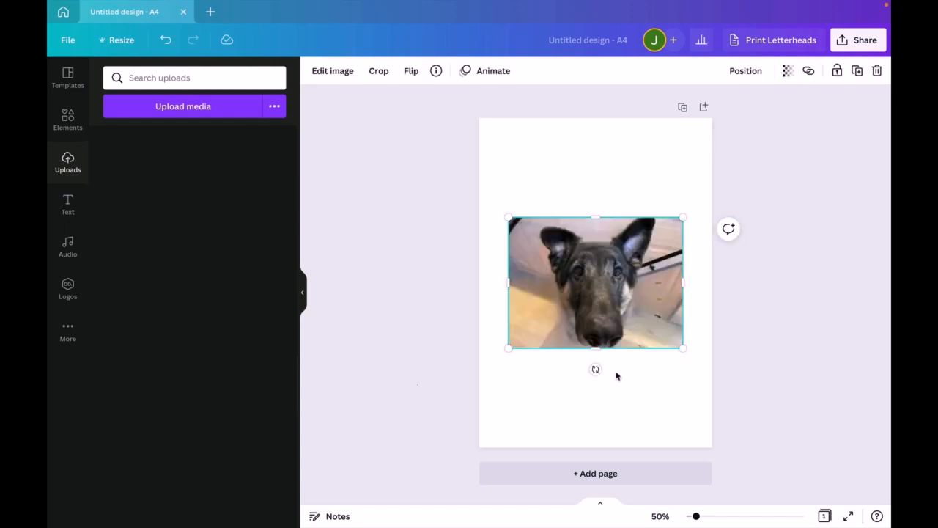
{"action": "left_click_drag", "start_coordinate": [685, 351], "coordinate": [728, 383]}
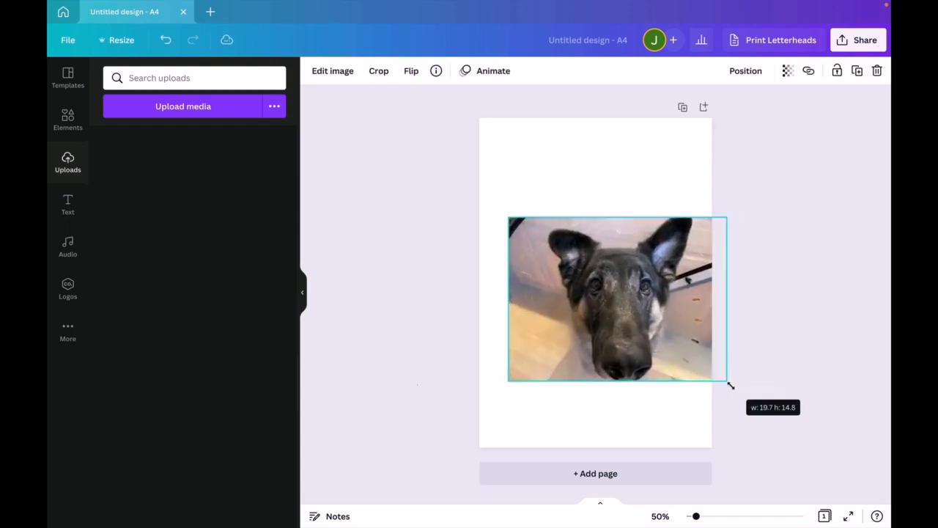
{"action": "left_click_drag", "start_coordinate": [670, 337], "coordinate": [637, 333]}
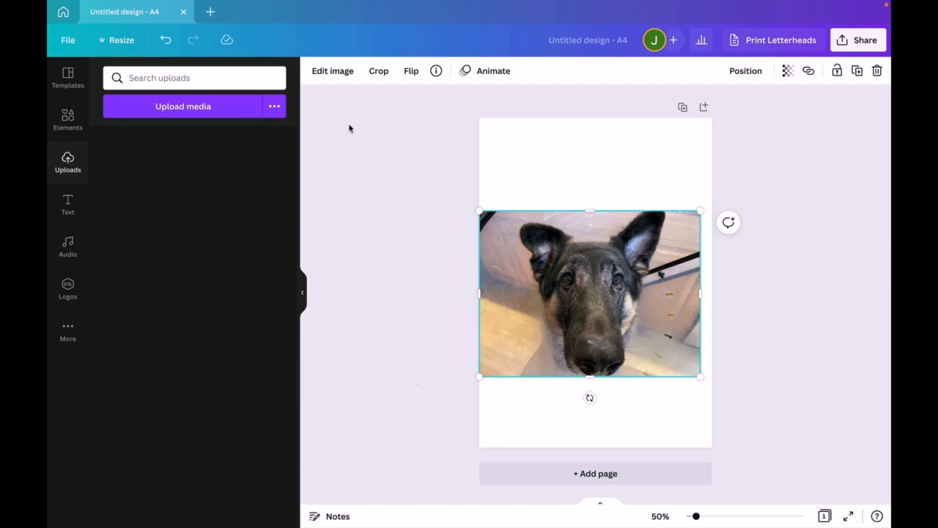
- Remove the background from the dog photo with Background Remover
{"action": "left_click", "coordinate": [326, 77]}
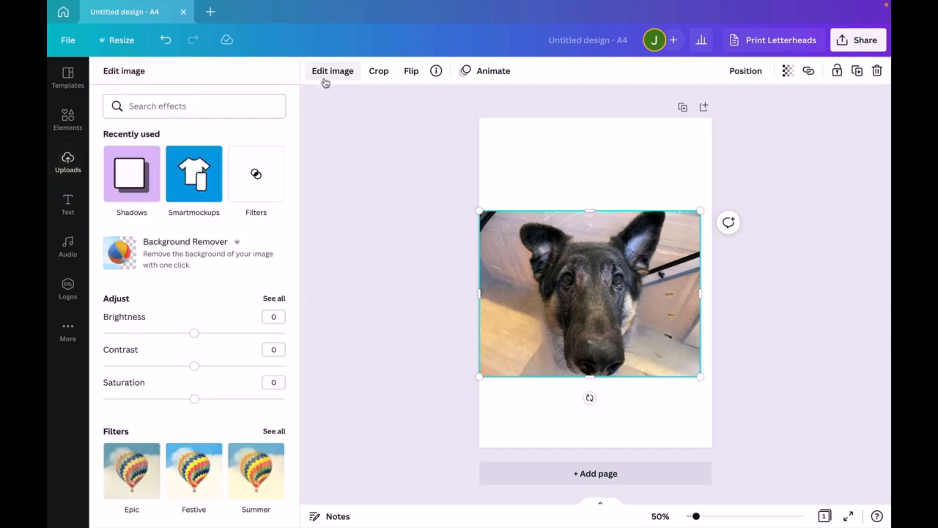
{"action": "left_click", "coordinate": [157, 260]}
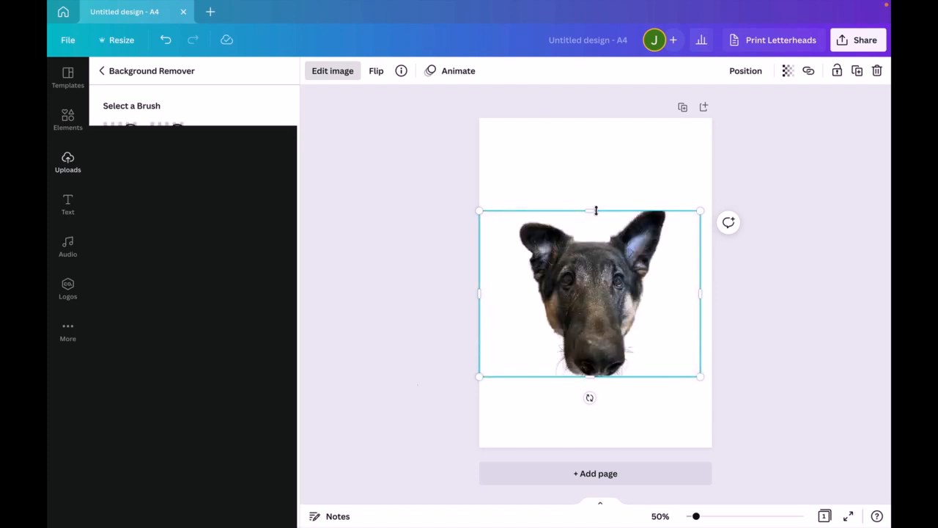
{"action": "left_click", "coordinate": [606, 168]}
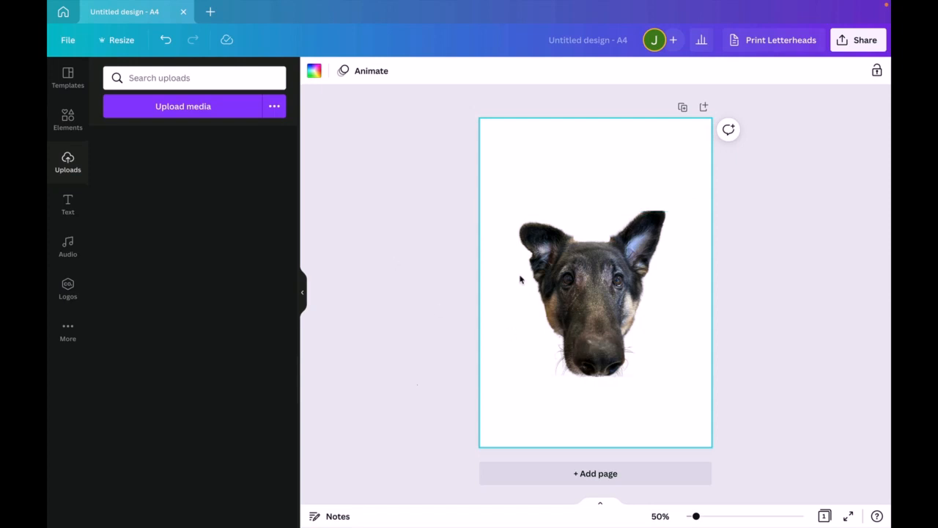
- Delete the dog photo and place the pink bird picture with the light blue background on the page
{"action": "left_click", "coordinate": [599, 307]}
{"action": "key", "text": "Delete"}
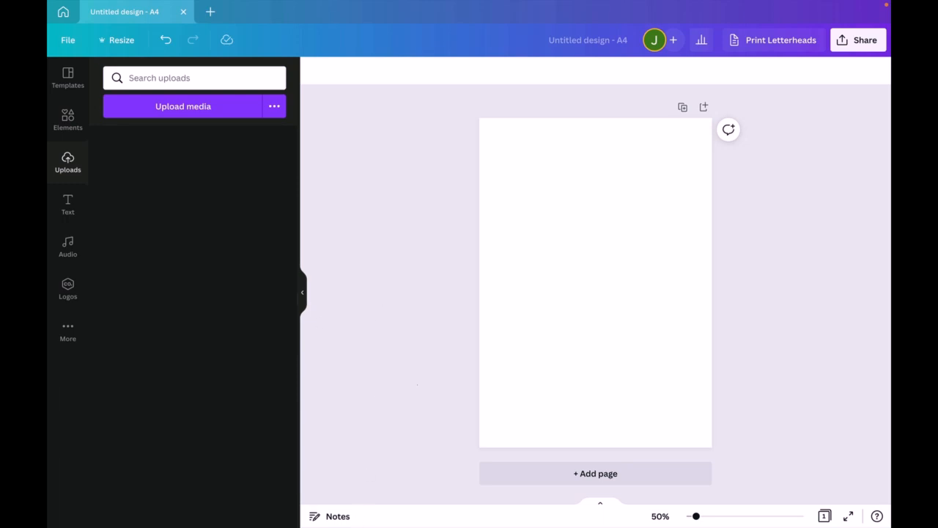
{"action": "key", "text": "super+v"}
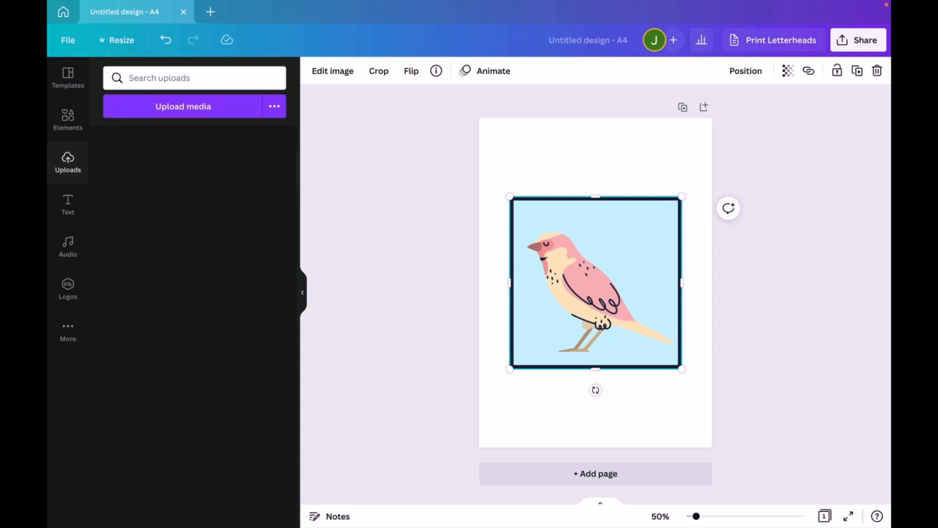
- Apply the Greeting card 6 mockup from Smartmockups to the bird picture
{"action": "left_click", "coordinate": [547, 179]}
{"action": "left_click", "coordinate": [572, 220]}
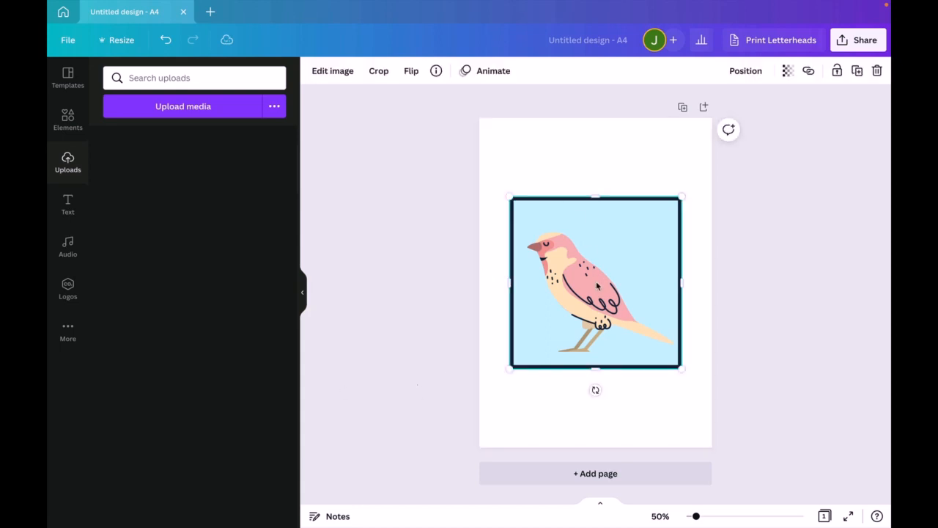
{"action": "left_click", "coordinate": [323, 71]}
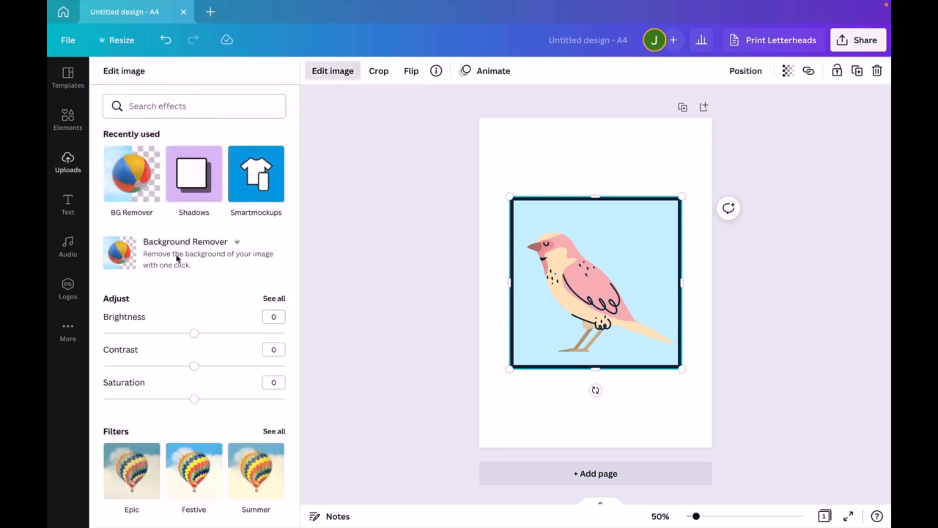
{"action": "left_click", "coordinate": [256, 182]}
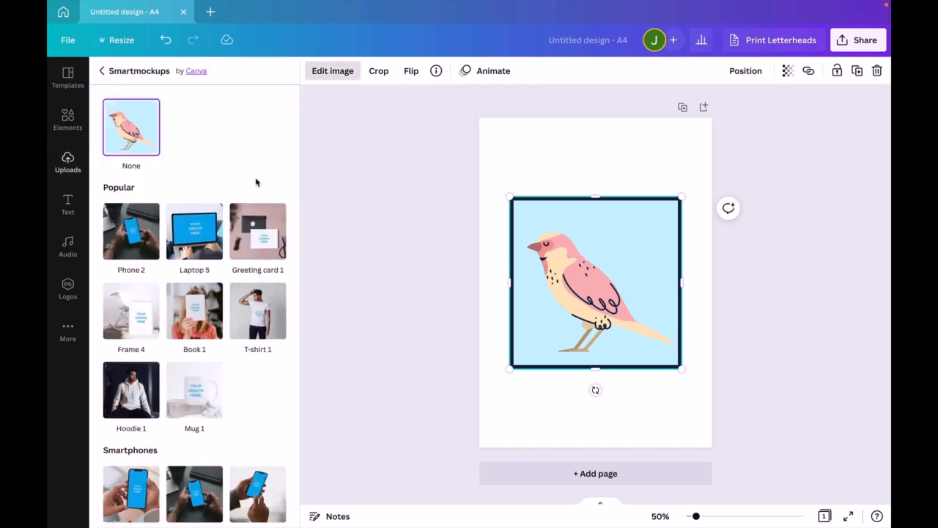
{"action": "scroll", "coordinate": [256, 182], "scroll_direction": "down", "scroll_amount": 10}
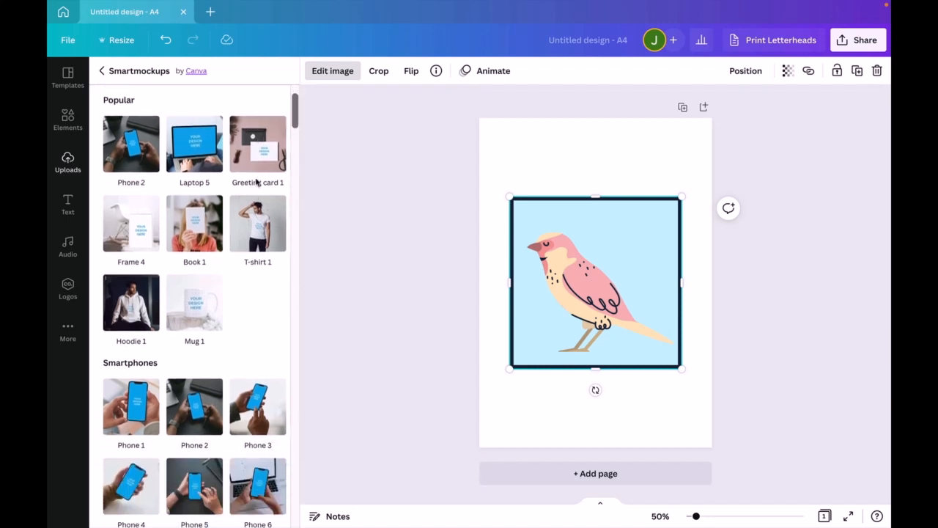
{"action": "scroll", "coordinate": [255, 183], "scroll_direction": "down", "scroll_amount": 8}
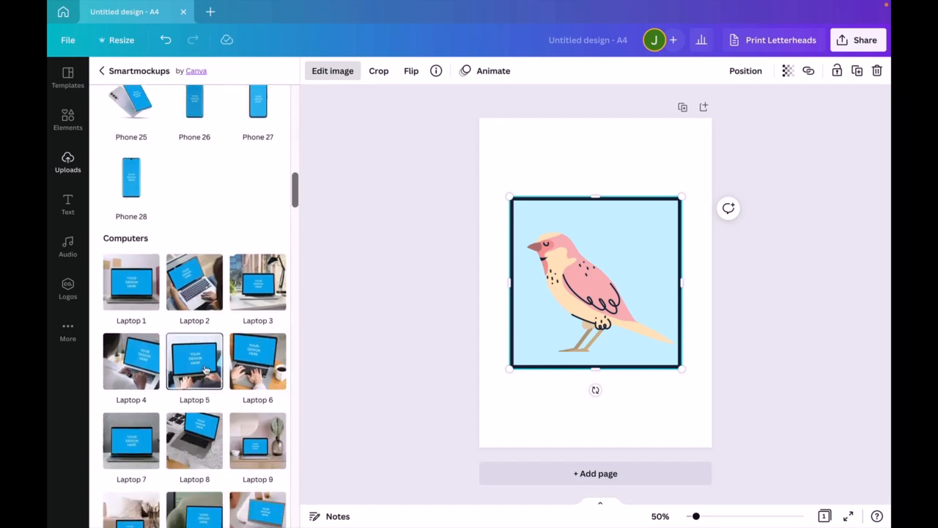
{"action": "scroll", "coordinate": [205, 371], "scroll_direction": "down", "scroll_amount": 10}
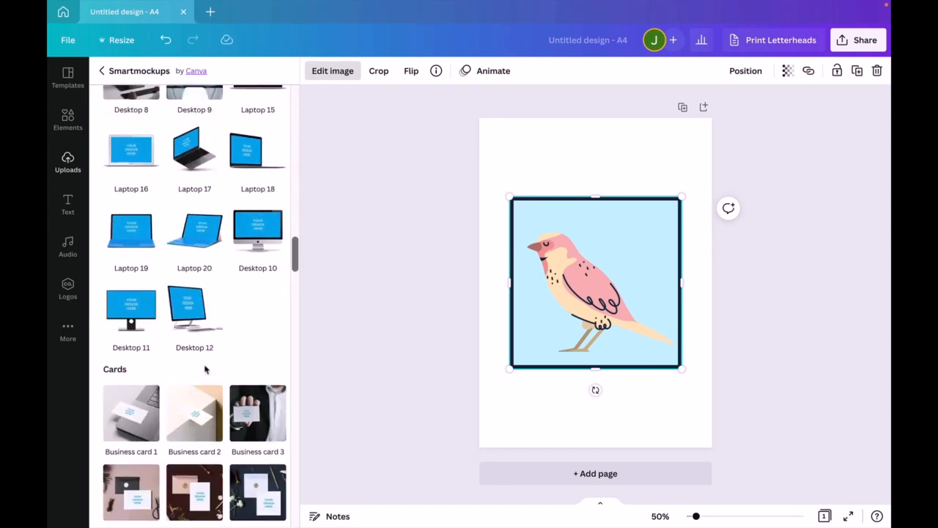
{"action": "scroll", "coordinate": [205, 371], "scroll_direction": "down", "scroll_amount": 5}
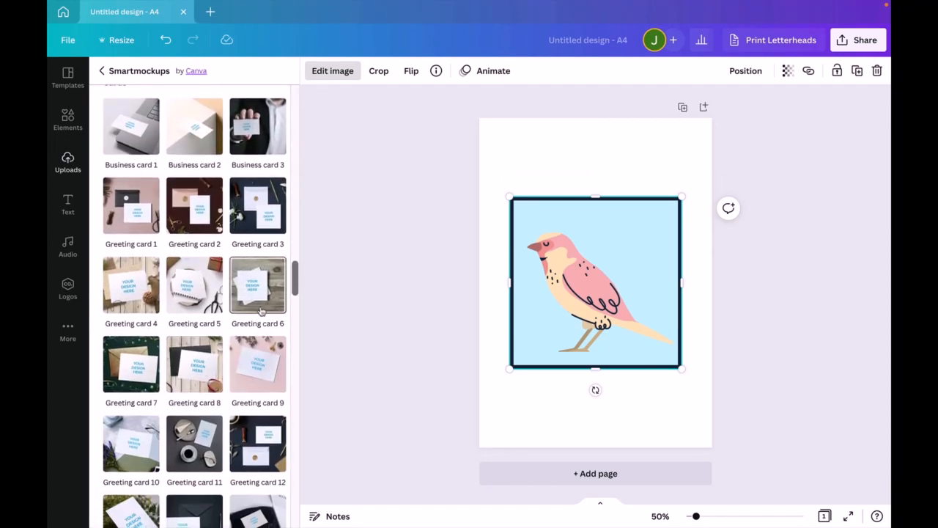
{"action": "left_click", "coordinate": [256, 300]}
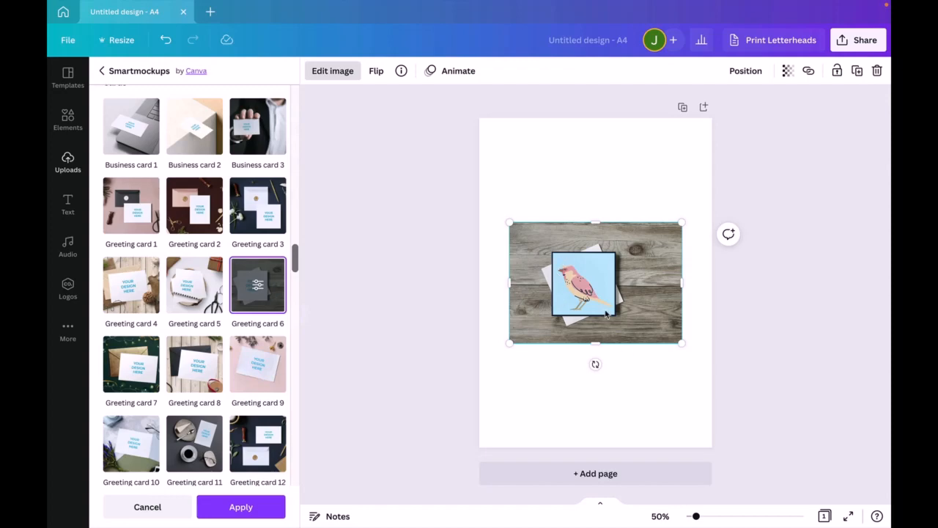
{"action": "left_click", "coordinate": [668, 380]}
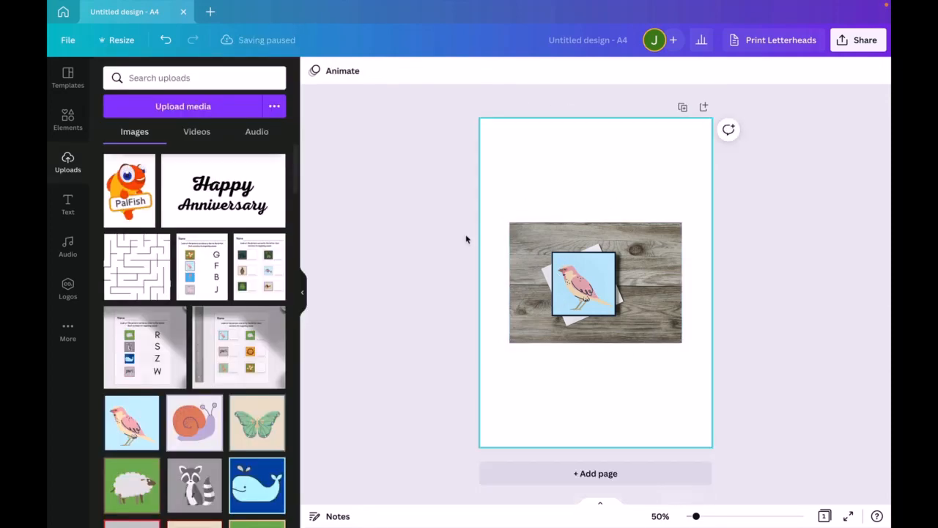
- Enlarge the greeting card mockup to about 37.8 cm wide and extend it to cover the full page height
{"action": "left_click_drag", "start_coordinate": [638, 292], "coordinate": [612, 258]}
{"action": "left_click_drag", "start_coordinate": [654, 308], "coordinate": [806, 490]}
{"action": "left_click_drag", "start_coordinate": [792, 396], "coordinate": [718, 358]}
{"action": "left_click_drag", "start_coordinate": [590, 140], "coordinate": [590, 112]}
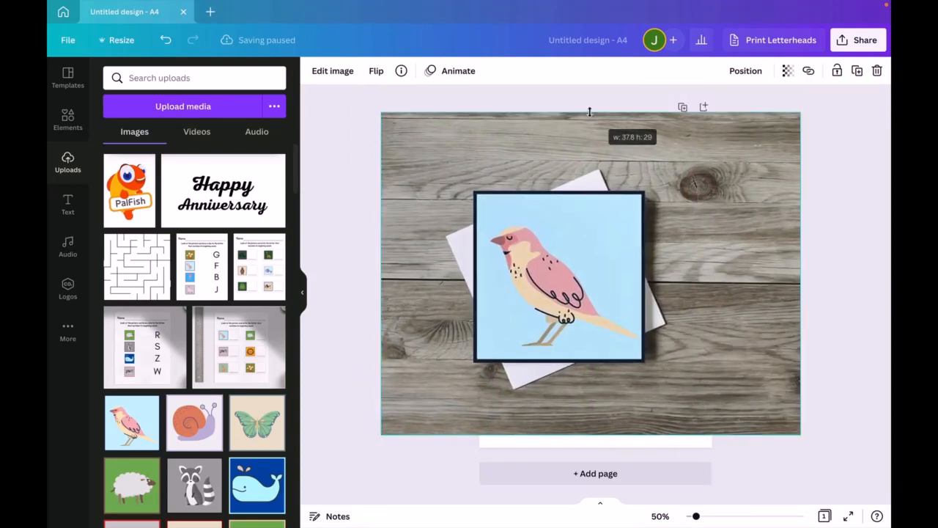
{"action": "left_click_drag", "start_coordinate": [689, 234], "coordinate": [710, 244]}
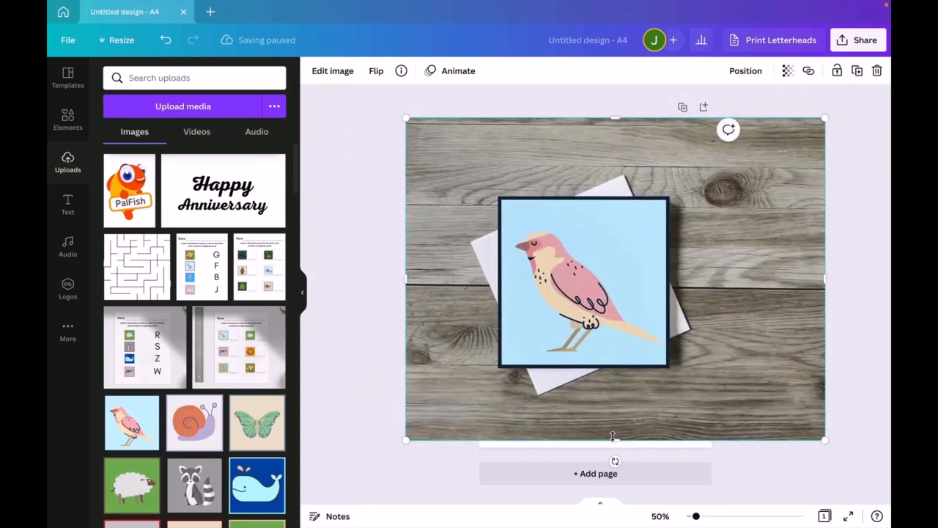
{"action": "left_click_drag", "start_coordinate": [616, 440], "coordinate": [615, 467]}
- Set the mockup image as the page background and shift it within its crop so the bird card is centred horizontally
{"action": "right_click", "coordinate": [679, 361]}
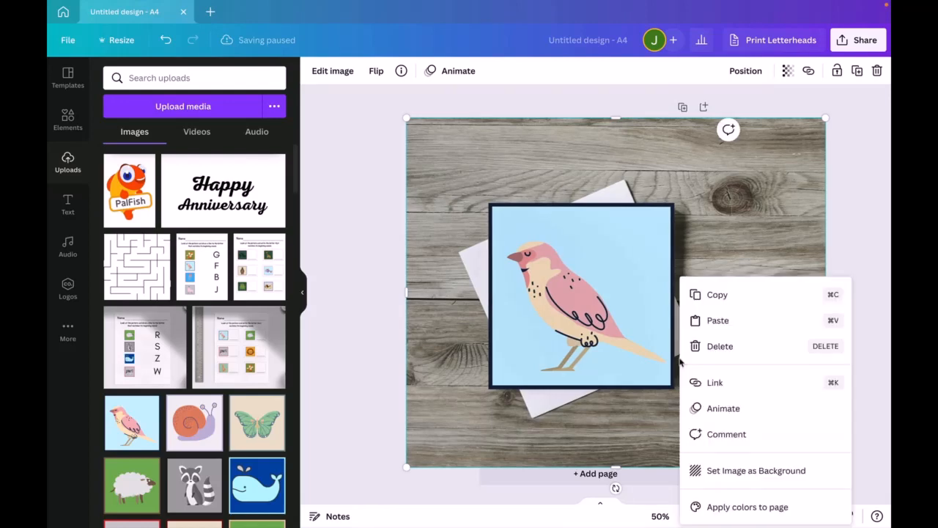
{"action": "left_click", "coordinate": [754, 470]}
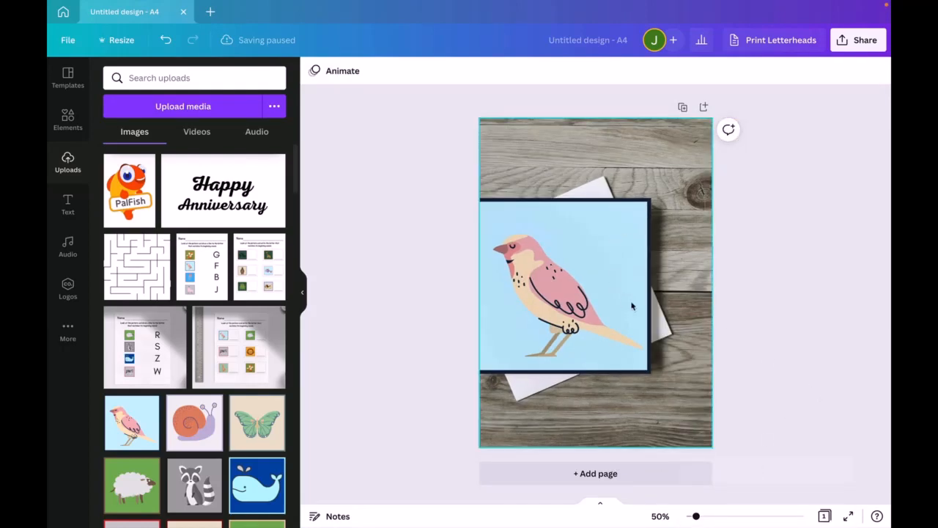
{"action": "double_click", "coordinate": [612, 295]}
{"action": "left_click_drag", "start_coordinate": [612, 293], "coordinate": [647, 295]}
{"action": "left_click", "coordinate": [842, 489]}
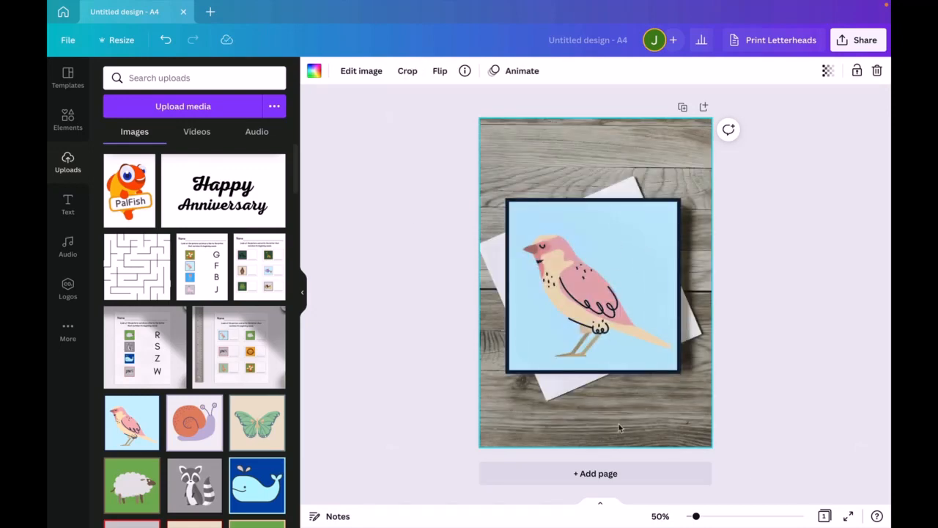
- Show rulers and guides, and place a vertical guide at the bird card's left edge and a horizontal one at its top edge
{"action": "left_click", "coordinate": [67, 41]}
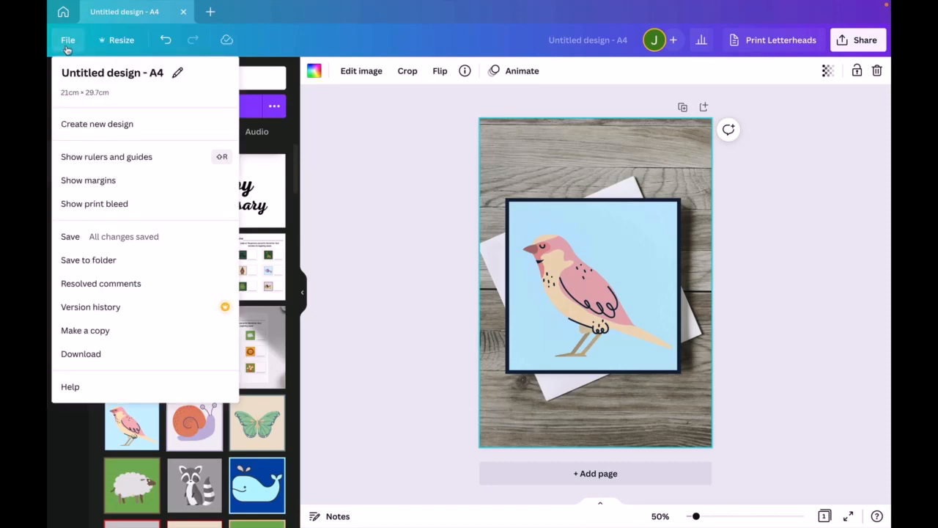
{"action": "left_click", "coordinate": [99, 163]}
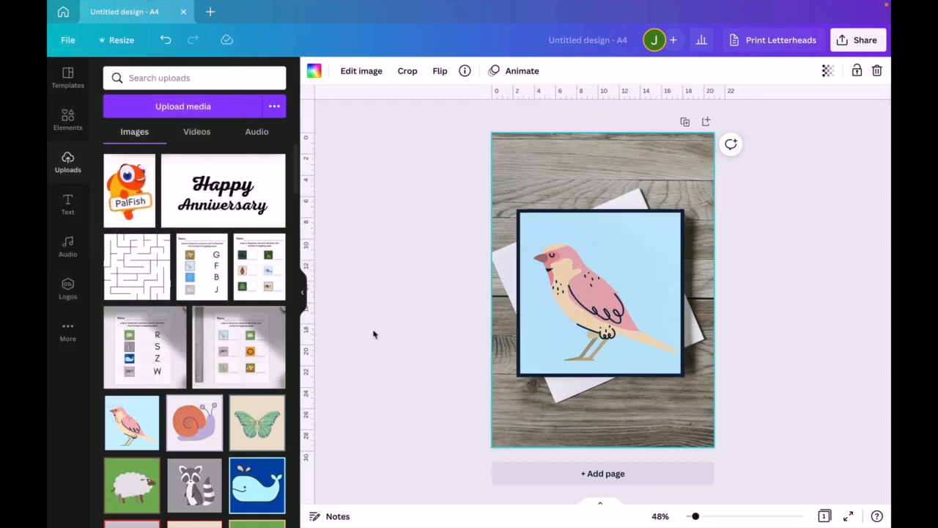
{"action": "left_click_drag", "start_coordinate": [311, 258], "coordinate": [519, 259]}
{"action": "left_click_drag", "start_coordinate": [561, 96], "coordinate": [576, 207]}
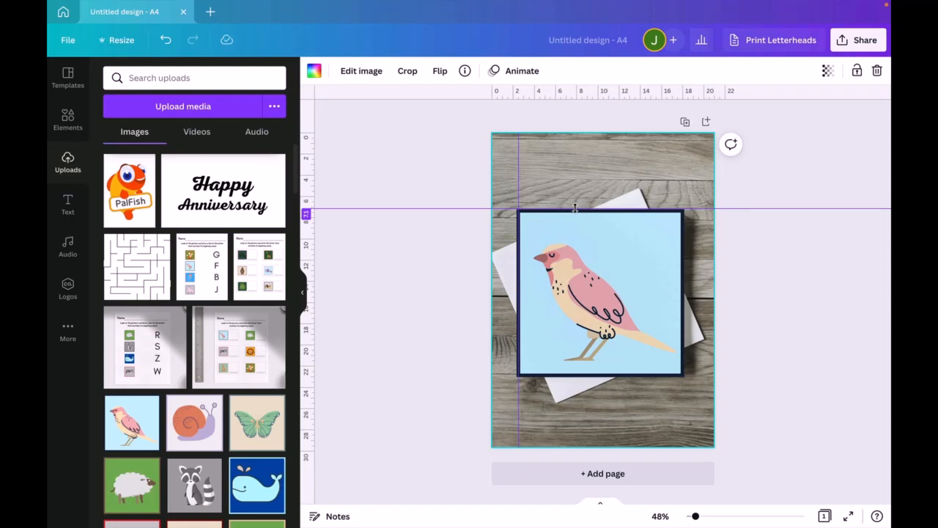
- Move the horizontal guide up to about 3 cm from the page top and pull the vertical guide off the page
{"action": "left_click_drag", "start_coordinate": [576, 194], "coordinate": [577, 164]}
{"action": "left_click_drag", "start_coordinate": [522, 194], "coordinate": [475, 194]}
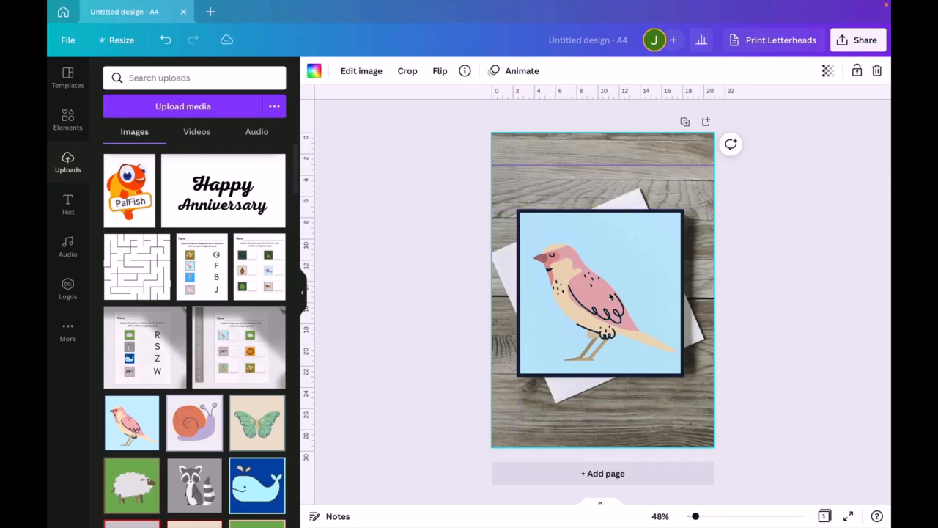
- Delete the background image and add a heading reading "Thank You" to the blank page
{"action": "key", "text": "Delete"}
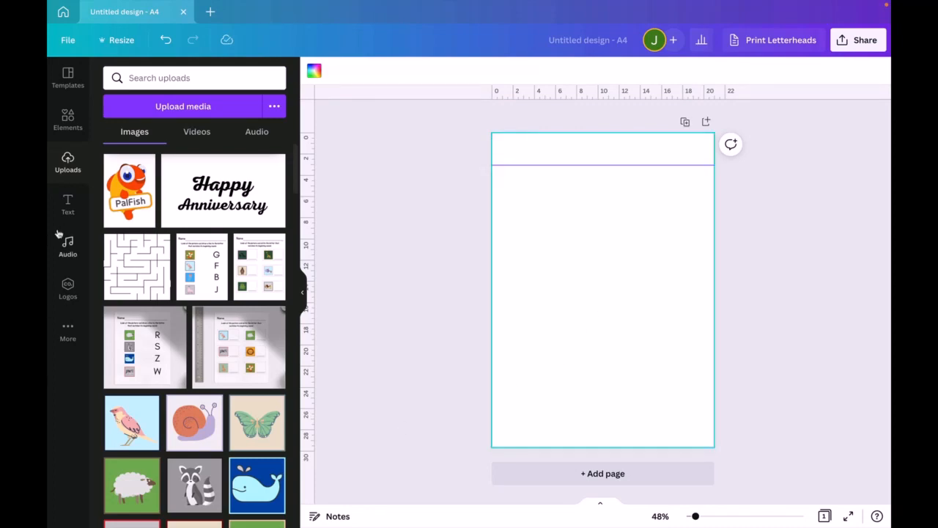
{"action": "left_click", "coordinate": [67, 205]}
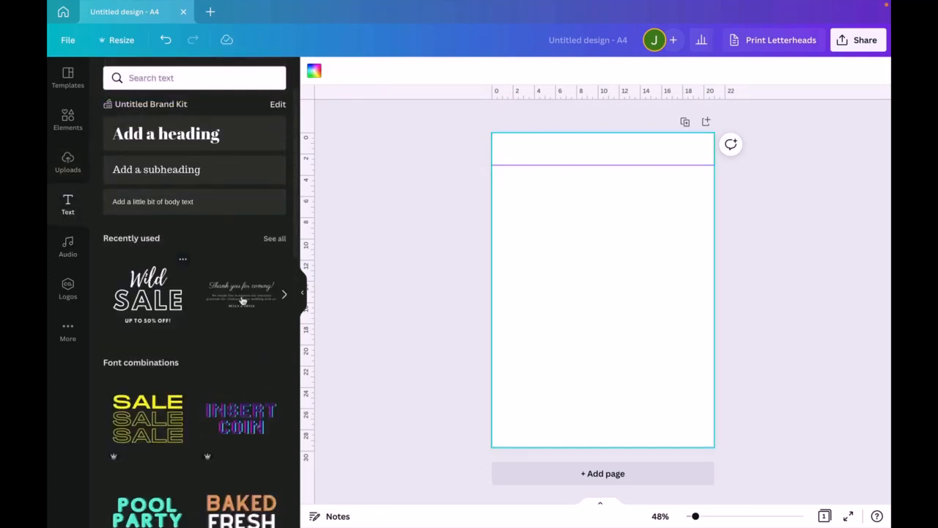
{"action": "left_click", "coordinate": [209, 132]}
{"action": "double_click", "coordinate": [602, 289]}
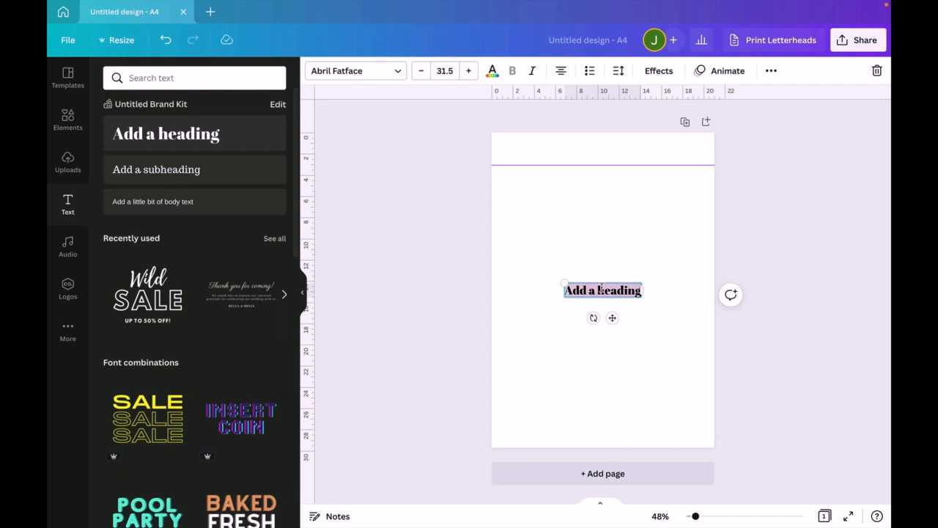
{"action": "type", "text": "Thank You"}
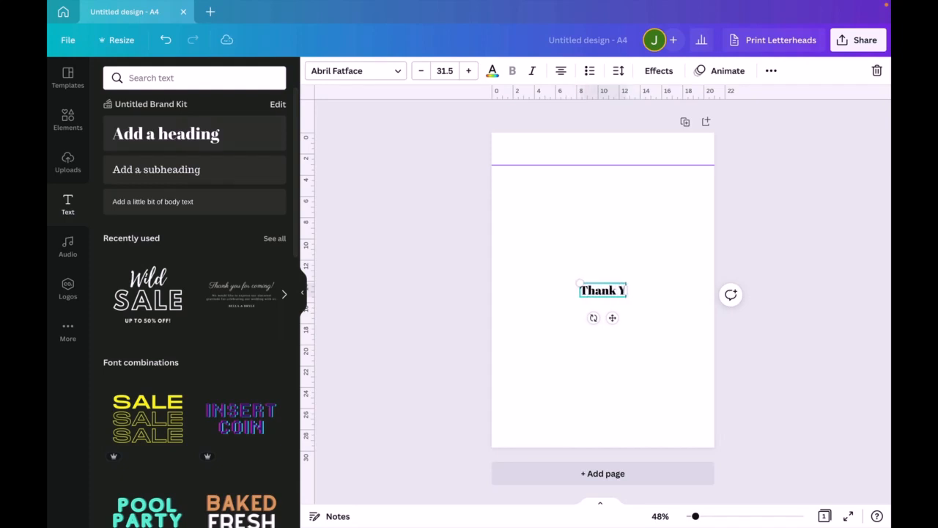
- Enlarge the "Thank You" heading to size 76.5 and centre it horizontally in the upper half of the page
{"action": "left_click", "coordinate": [816, 224]}
{"action": "left_click", "coordinate": [601, 296]}
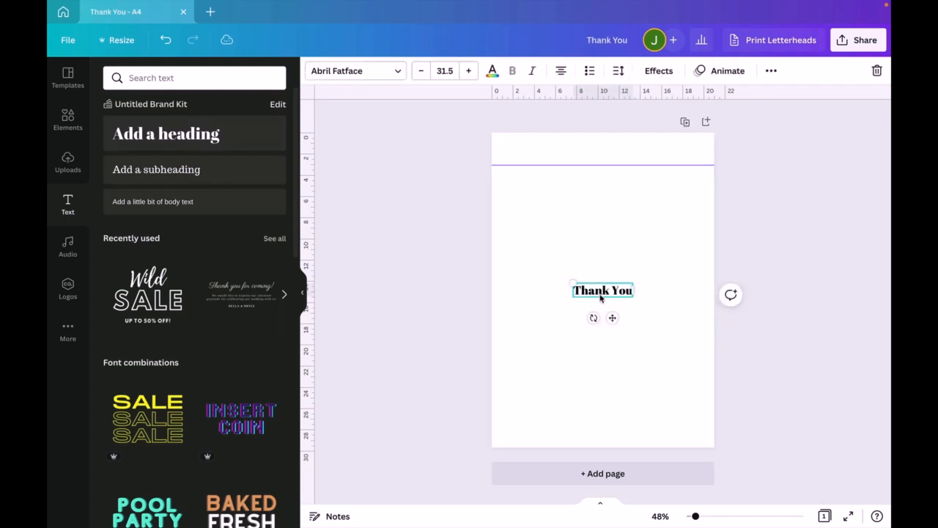
{"action": "left_click_drag", "start_coordinate": [569, 281], "coordinate": [488, 220]}
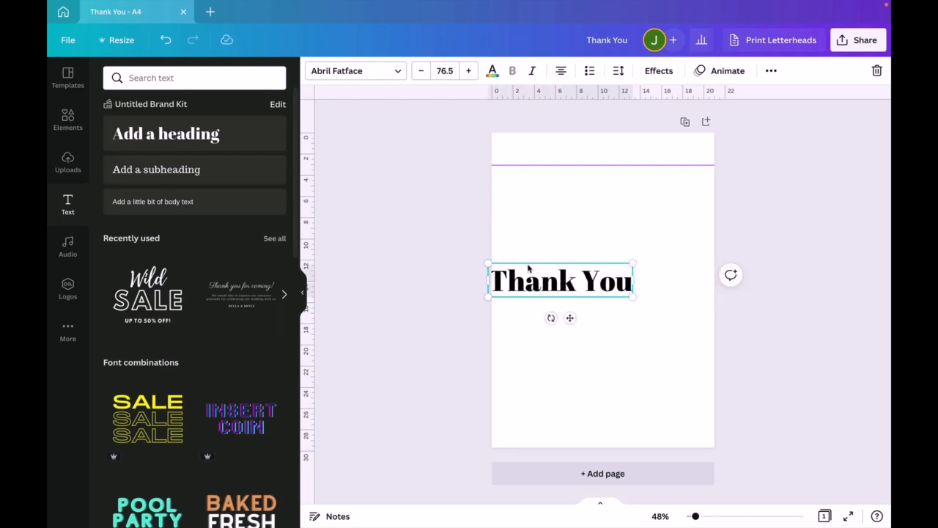
{"action": "left_click_drag", "start_coordinate": [530, 266], "coordinate": [585, 209]}
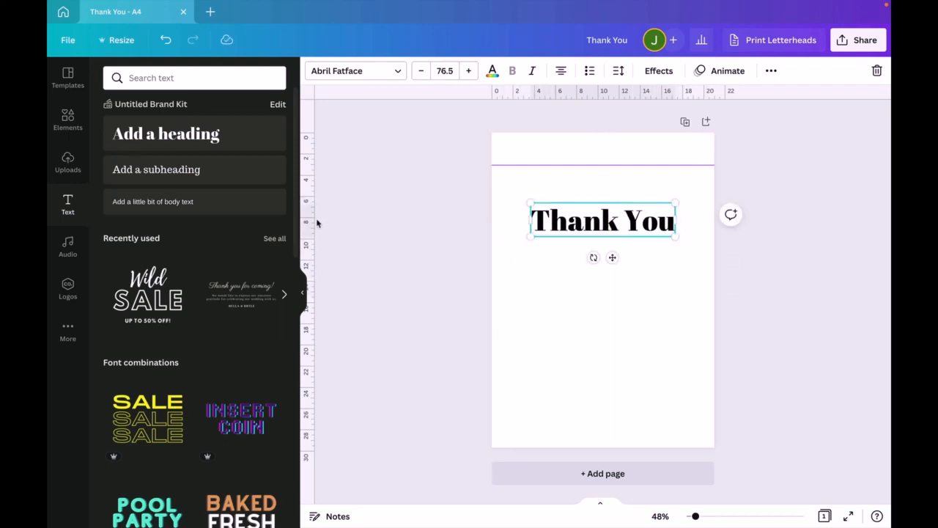
- Place a vertical guide at the heading's left edge, about 3.7 cm, and duplicate the heading below, replacing the copy's text with a first name
{"action": "left_click_drag", "start_coordinate": [312, 221], "coordinate": [531, 221]}
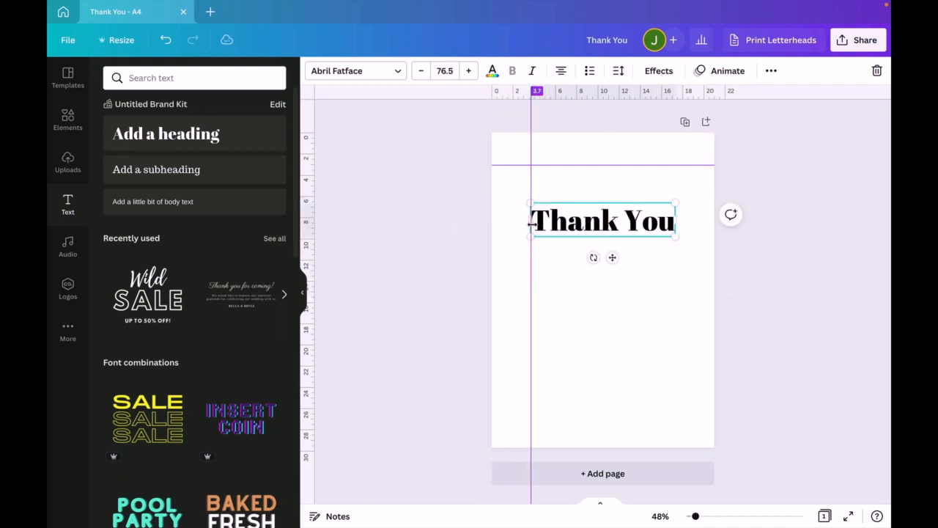
{"action": "left_click", "coordinate": [617, 297]}
{"action": "left_click", "coordinate": [604, 227]}
{"action": "left_click_drag", "start_coordinate": [605, 226], "coordinate": [596, 258]}
{"action": "double_click", "coordinate": [596, 258]}
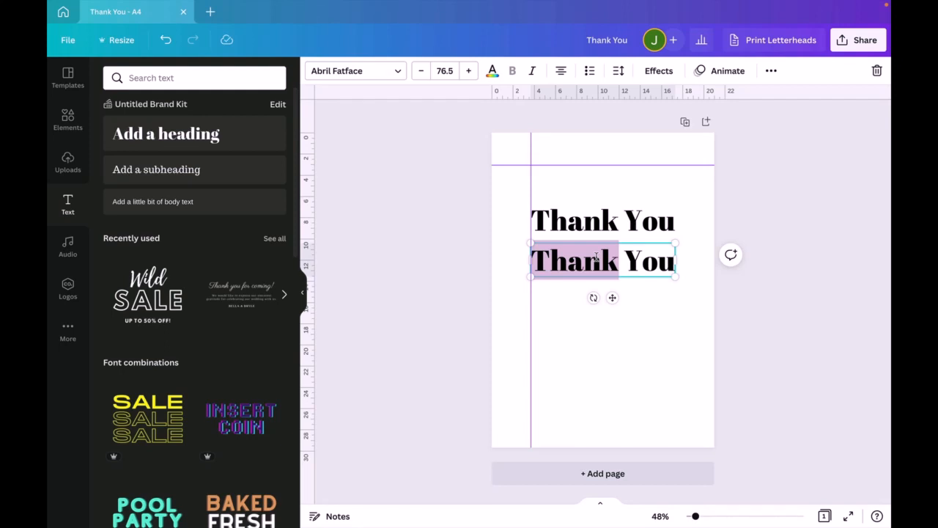
{"action": "triple_click", "coordinate": [596, 258]}
{"action": "type", "text": "Tom"}
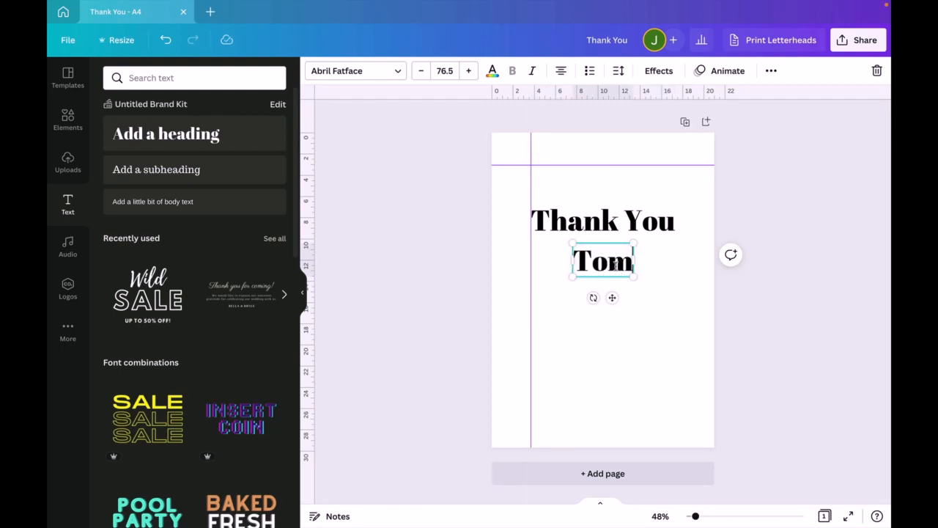
- Enlarge the name to size 183 to span the heading's width directly beneath it, with a vertical guide at their shared right edge
{"action": "left_click", "coordinate": [697, 288]}
{"action": "left_click_drag", "start_coordinate": [614, 264], "coordinate": [685, 321]}
{"action": "mouse_move", "coordinate": [310, 245]}
{"action": "left_mouse_down"}
{"action": "mouse_move", "coordinate": [646, 259]}
{"action": "mouse_move", "coordinate": [680, 257]}
{"action": "mouse_move", "coordinate": [675, 249]}
{"action": "left_mouse_up"}
{"action": "left_click", "coordinate": [680, 229]}
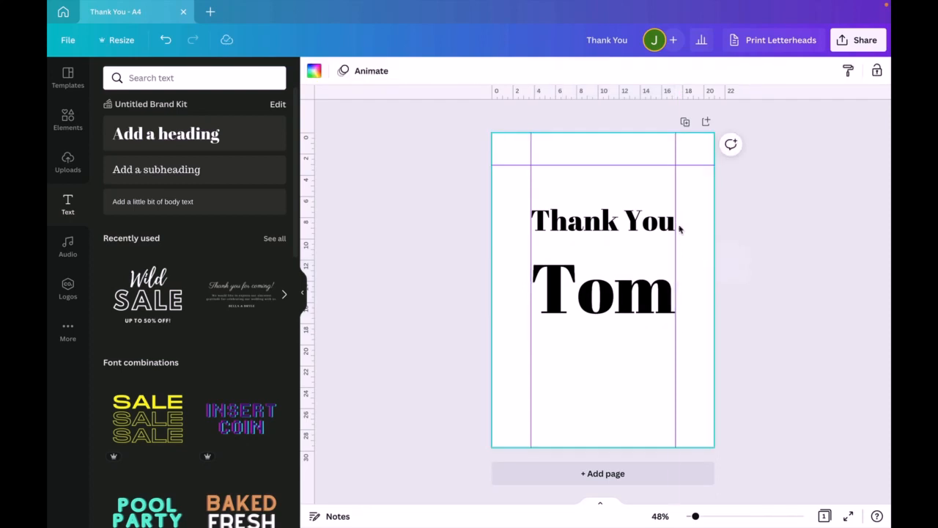
{"action": "left_click_drag", "start_coordinate": [673, 289], "coordinate": [657, 270]}
{"action": "left_click", "coordinate": [726, 280]}
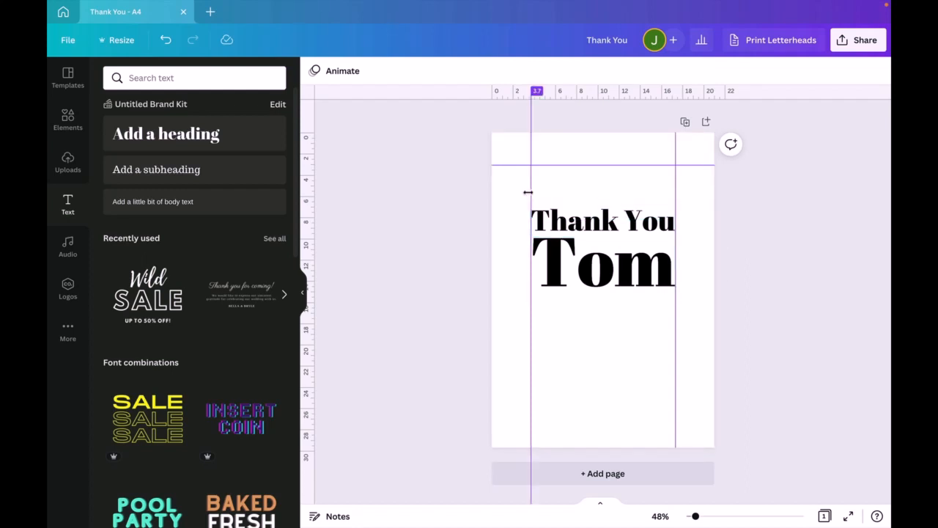
- Move the left vertical guide to about 8.1 cm and shrink "Thank You" to size 51.7 so it fits between the two vertical guides
{"action": "left_click_drag", "start_coordinate": [528, 192], "coordinate": [575, 192]}
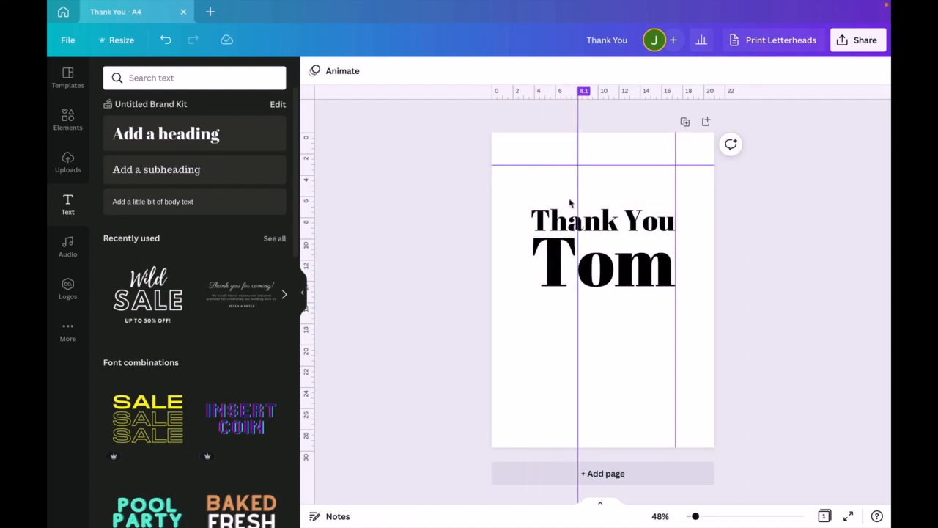
{"action": "left_click", "coordinate": [585, 260]}
{"action": "left_click", "coordinate": [588, 212]}
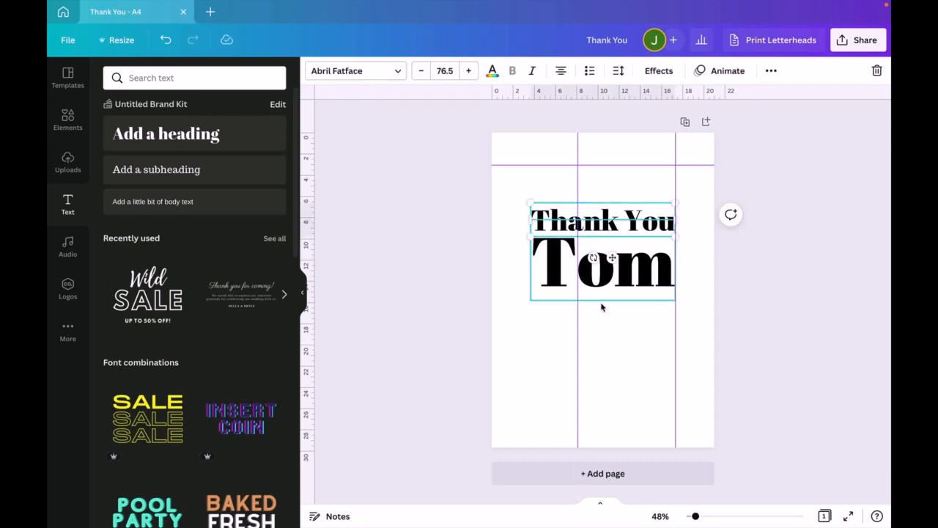
{"action": "left_click_drag", "start_coordinate": [528, 203], "coordinate": [579, 203]}
{"action": "left_click", "coordinate": [628, 254]}
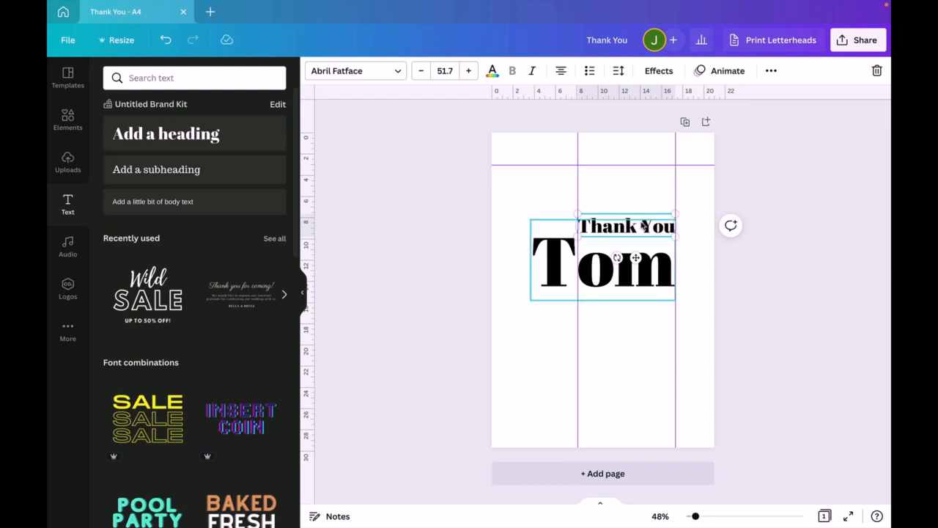
{"action": "key", "text": "Escape"}
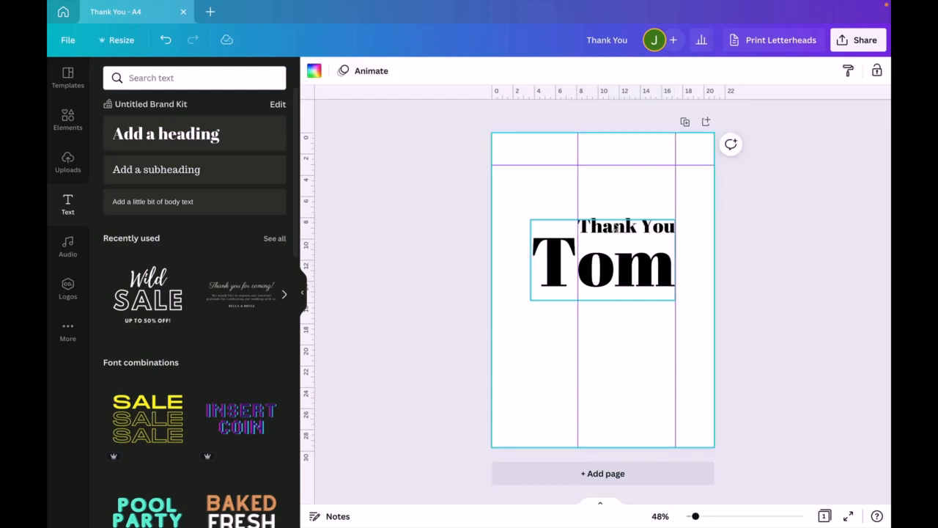
- Nudge the large name upward until its lowercase letters sit tightly beneath "Thank You"
{"action": "left_click", "coordinate": [621, 277]}
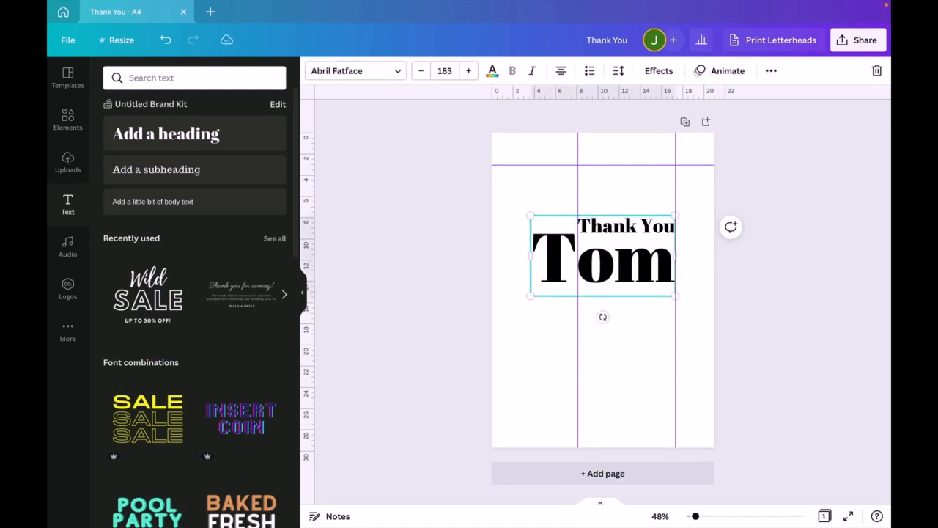
{"action": "key", "text": "Up"}
{"action": "key", "text": "Up"}
{"action": "key", "text": "Up"}
{"action": "key", "text": "Up"}
{"action": "key", "text": "Up"}
{"action": "key", "text": "Up"}
{"action": "key", "text": "Up"}
{"action": "key", "text": "Up"}
{"action": "key", "text": "Up"}
{"action": "key", "text": "Up"}
{"action": "key", "text": "Up"}
{"action": "key", "text": "Up"}
{"action": "key", "text": "Up"}
{"action": "key", "text": "Up"}
{"action": "key", "text": "Up"}
{"action": "key", "text": "Up"}
{"action": "key", "text": "Up"}
{"action": "key", "text": "Up"}
{"action": "key", "text": "Up"}
{"action": "key", "text": "Up"}
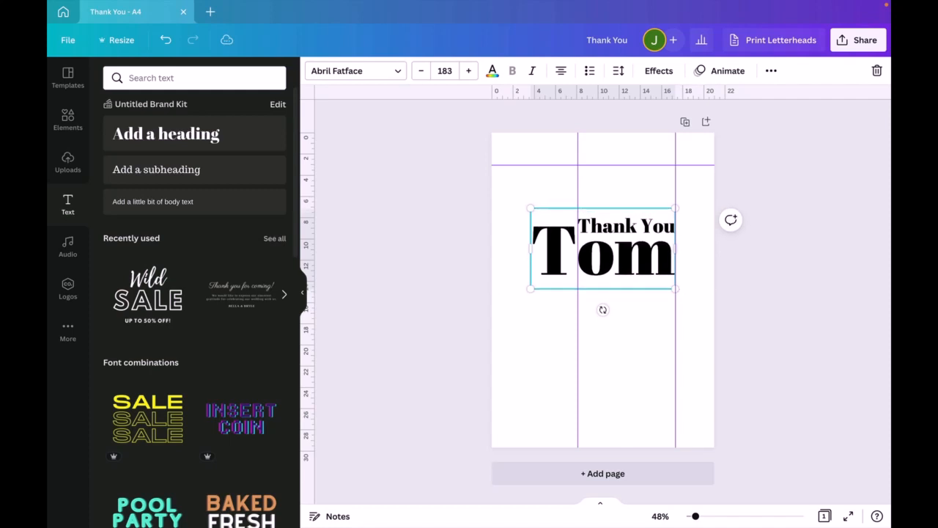
{"action": "key", "text": "Up"}
{"action": "key", "text": "Up"}
{"action": "left_click", "coordinate": [796, 328]}
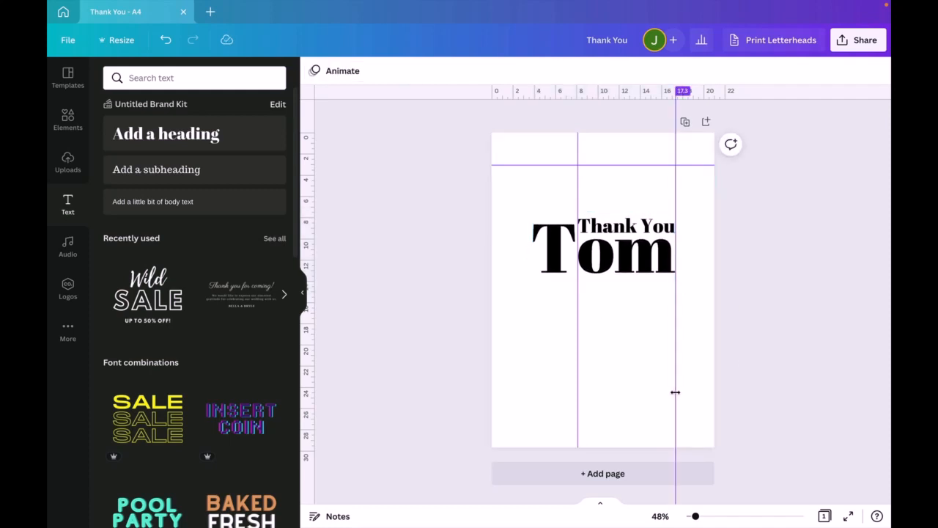
- Remove both vertical guides and the horizontal guide from the page
{"action": "left_click_drag", "start_coordinate": [675, 393], "coordinate": [805, 397]}
{"action": "left_click_drag", "start_coordinate": [578, 356], "coordinate": [391, 352]}
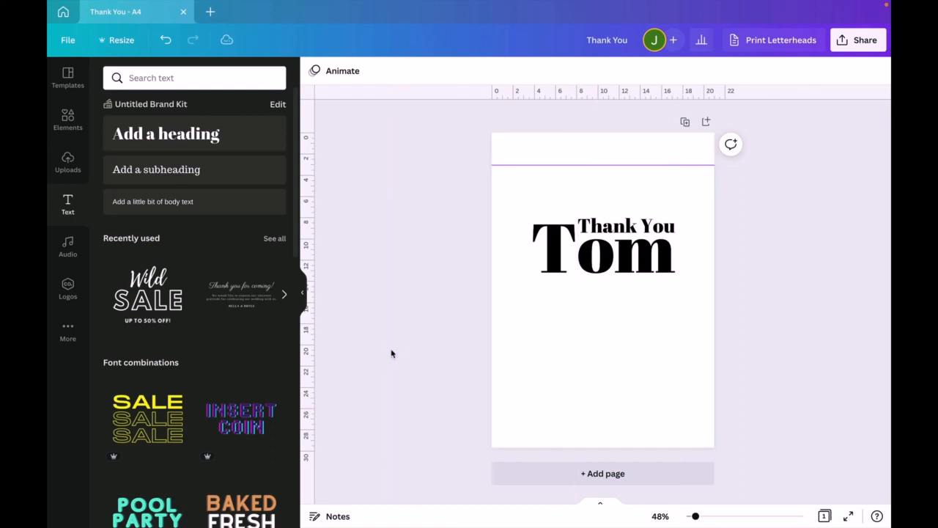
{"action": "left_click_drag", "start_coordinate": [611, 163], "coordinate": [612, 96]}
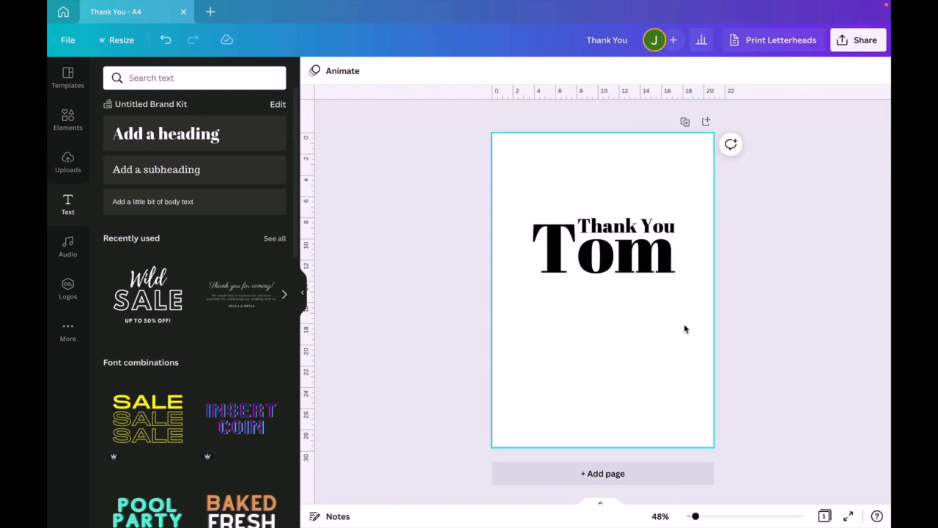
- Scale the "Thank You" and name texts together to about 16.7 × 9.3 cm and position them near the middle of the page
{"action": "left_click_drag", "start_coordinate": [685, 327], "coordinate": [564, 195]}
{"action": "left_click_drag", "start_coordinate": [585, 234], "coordinate": [580, 269]}
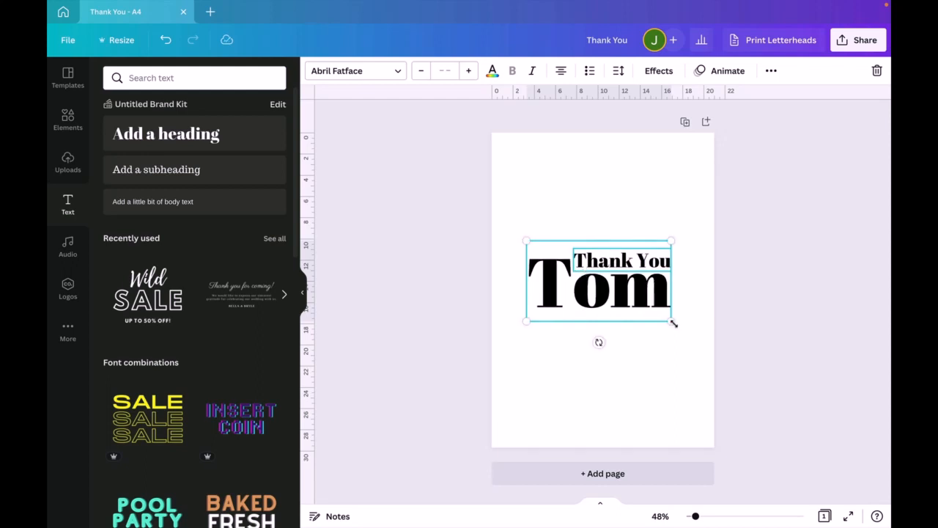
{"action": "left_click_drag", "start_coordinate": [674, 322], "coordinate": [737, 398]}
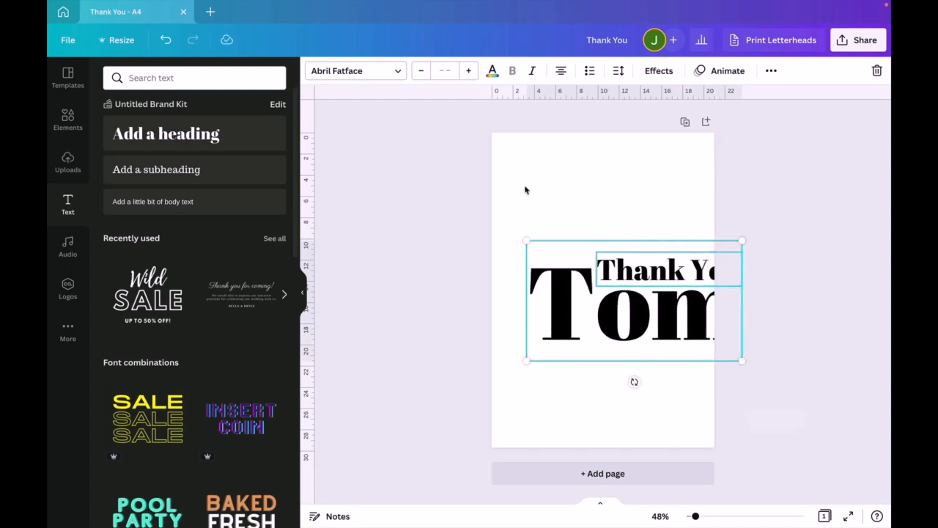
{"action": "left_click_drag", "start_coordinate": [528, 195], "coordinate": [649, 364]}
{"action": "left_click_drag", "start_coordinate": [658, 311], "coordinate": [629, 313]}
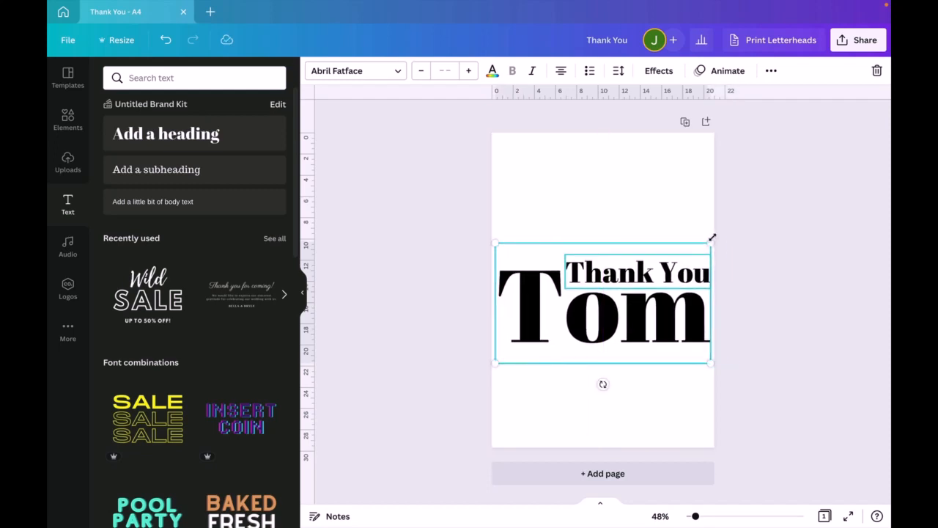
{"action": "left_click_drag", "start_coordinate": [712, 238], "coordinate": [676, 265]}
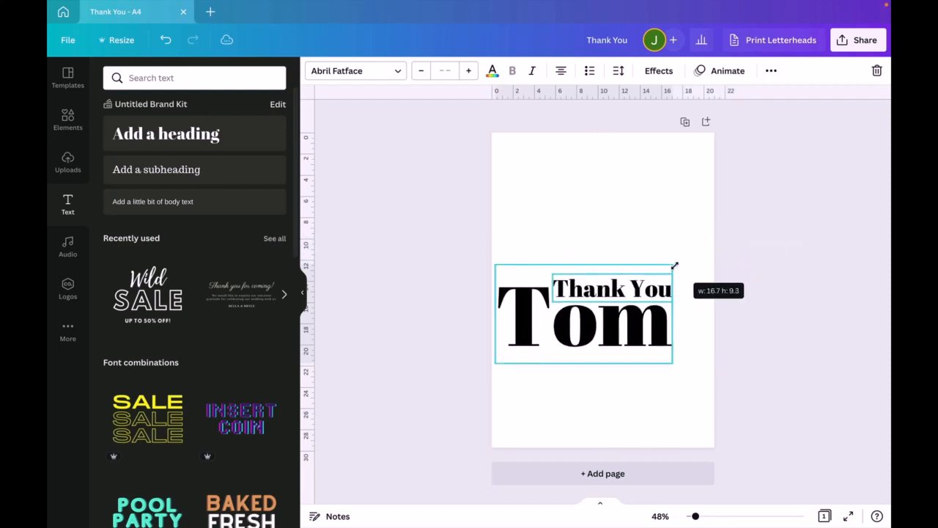
{"action": "left_click_drag", "start_coordinate": [642, 323], "coordinate": [653, 294]}
{"action": "left_click", "coordinate": [784, 255]}
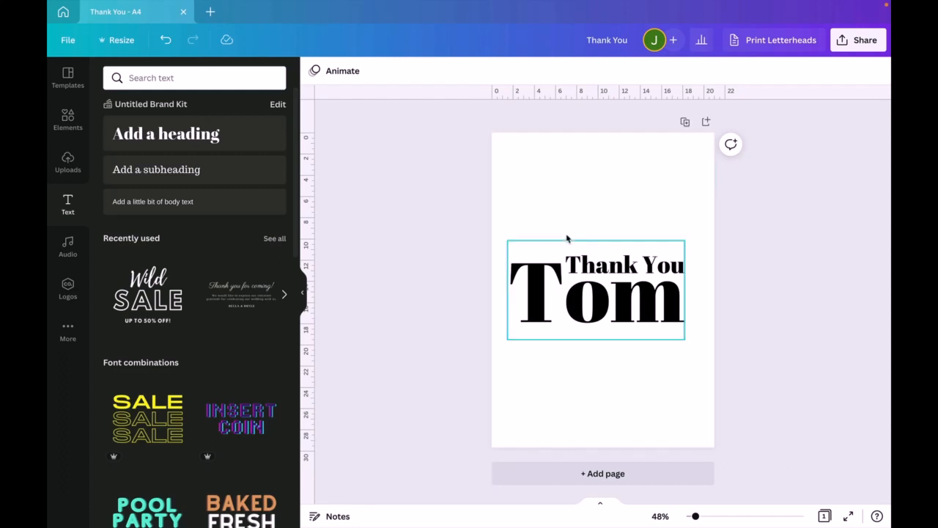
- Delete the "Thank You" and name texts to leave the page blank
{"action": "left_click", "coordinate": [601, 294]}
{"action": "key", "text": "Delete"}
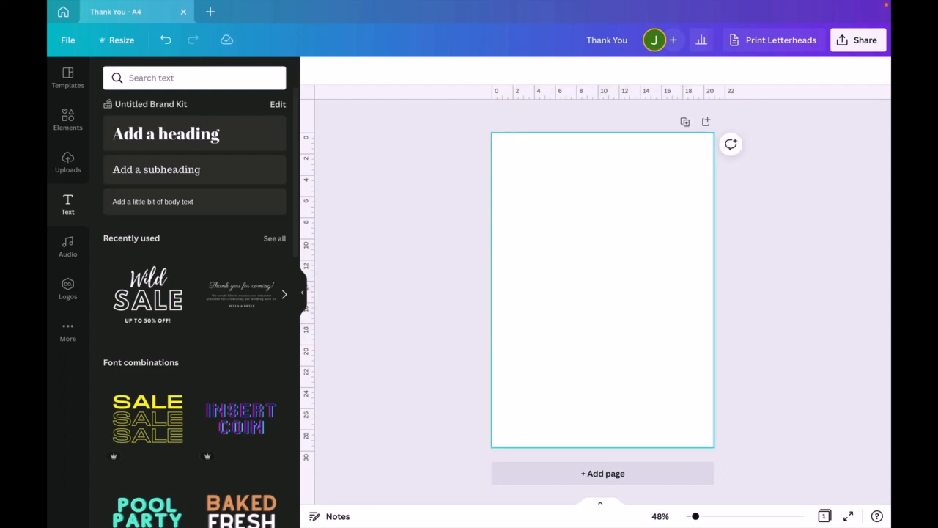
- Look through the document resize options, the audio library and the document templates
{"action": "left_click", "coordinate": [112, 39]}
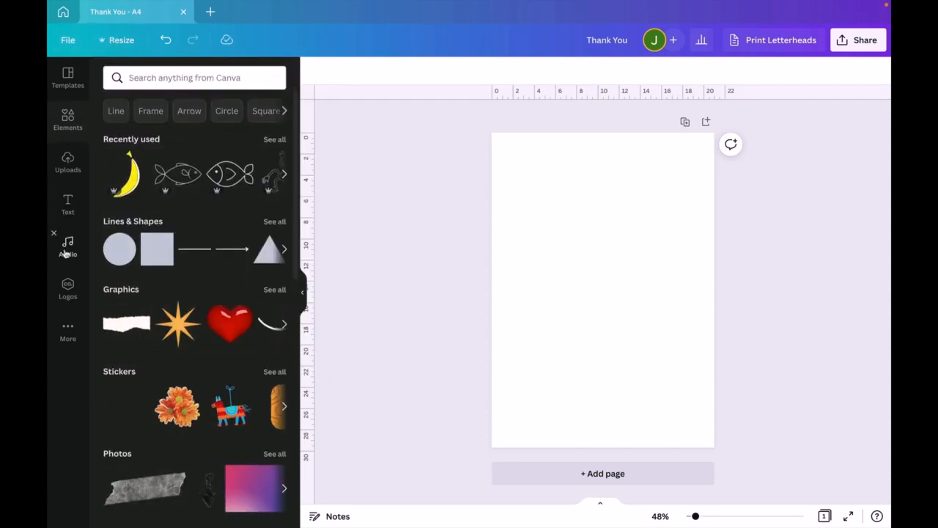
{"action": "left_click", "coordinate": [66, 253]}
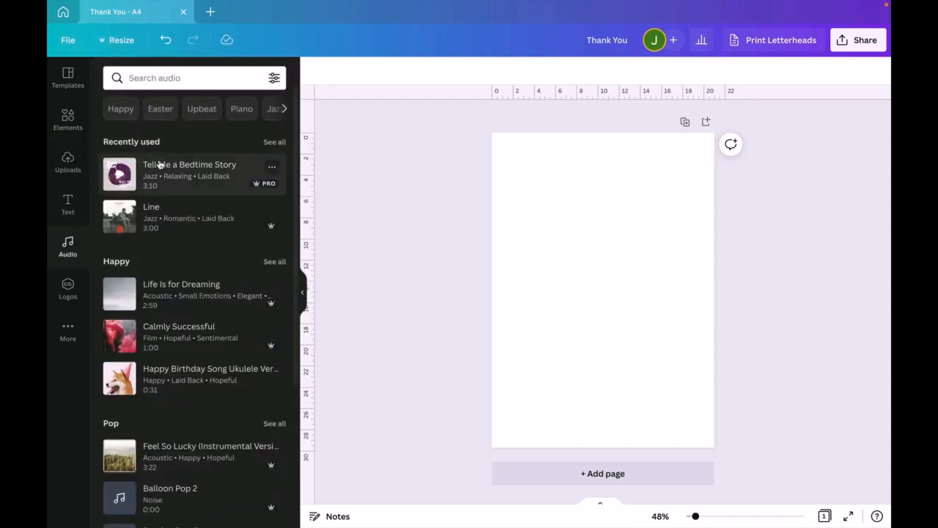
{"action": "scroll", "coordinate": [161, 342], "scroll_direction": "down", "scroll_amount": 3}
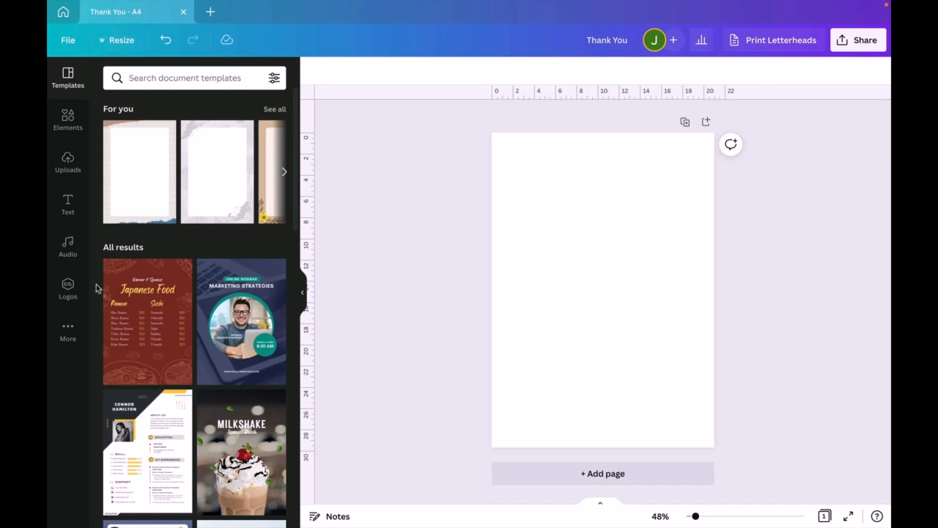
{"action": "scroll", "coordinate": [202, 293], "scroll_direction": "down", "scroll_amount": 2}
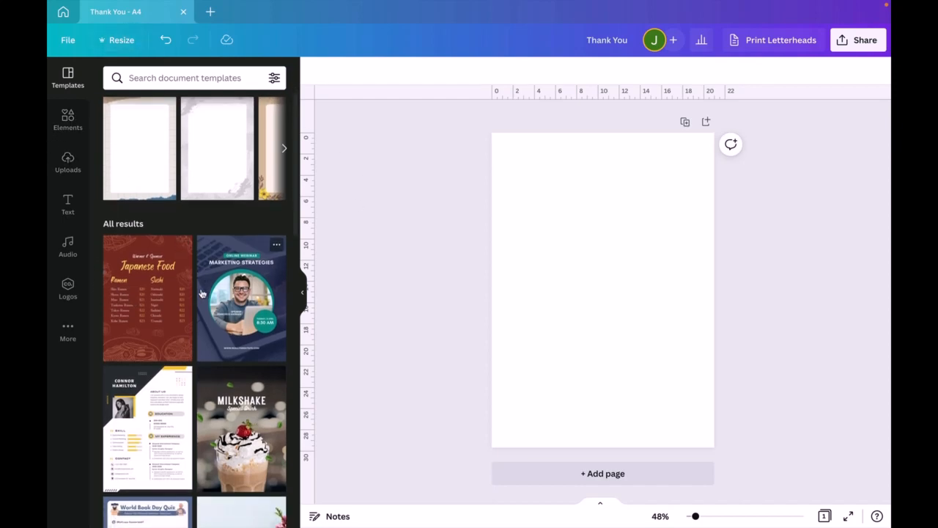
{"action": "scroll", "coordinate": [202, 294], "scroll_direction": "down", "scroll_amount": 5}
{"action": "scroll", "coordinate": [202, 293], "scroll_direction": "up", "scroll_amount": 6}
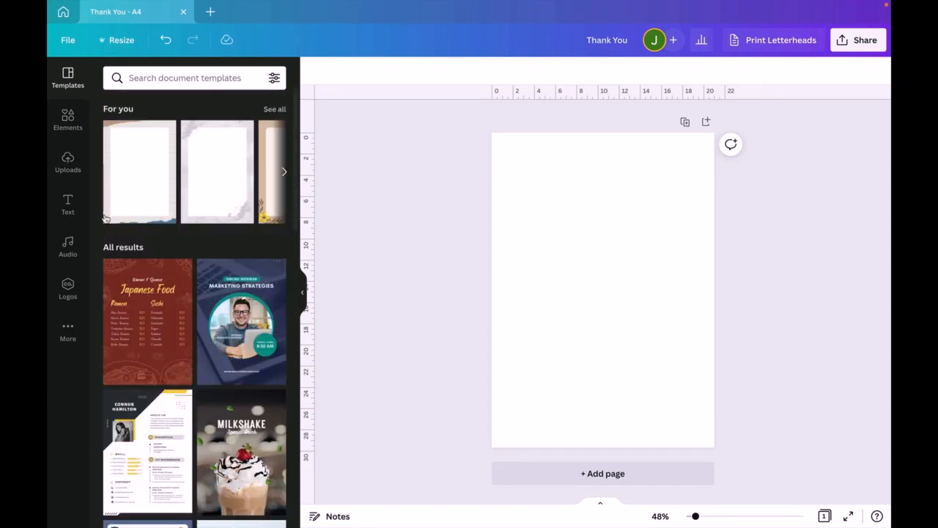
- Try the Angle shadow effect on the uploaded sheep image and delete the image from the page
{"action": "left_click", "coordinate": [68, 161]}
{"action": "scroll", "coordinate": [132, 462], "scroll_direction": "down", "scroll_amount": 1}
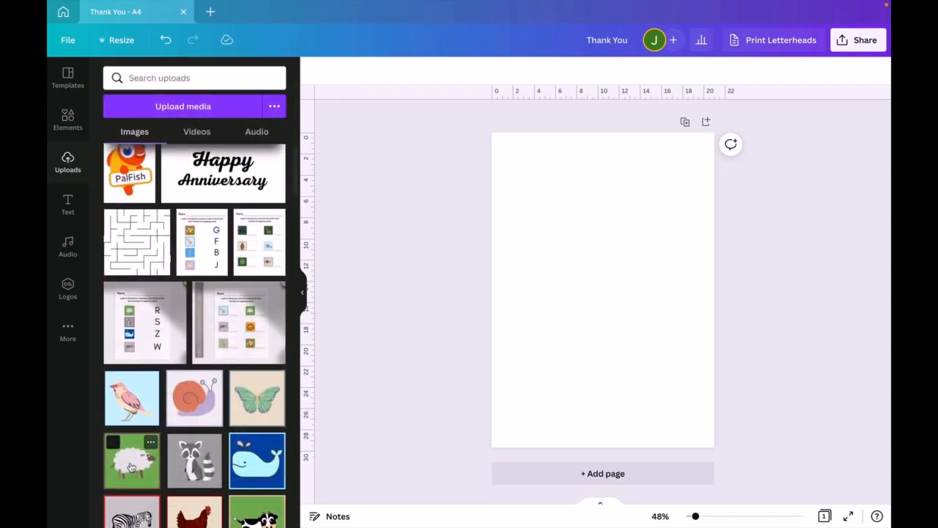
{"action": "left_click", "coordinate": [131, 467]}
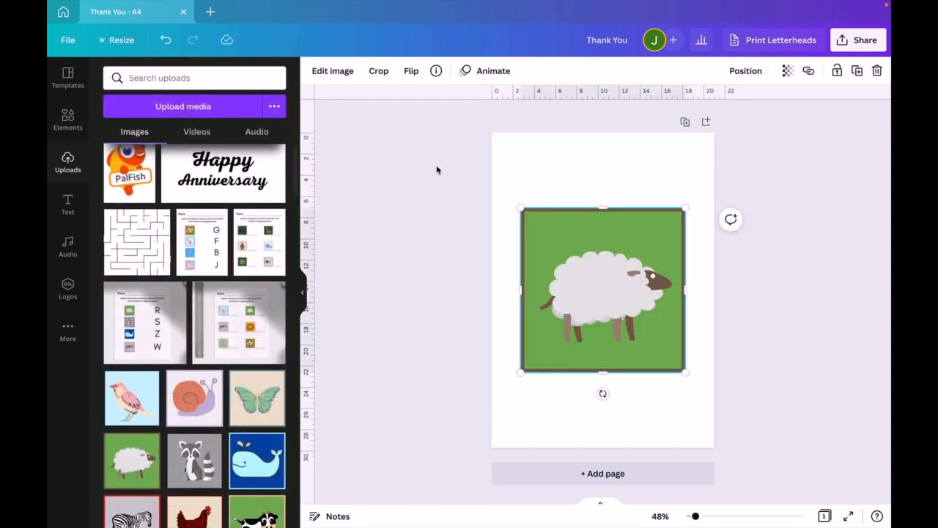
{"action": "left_click", "coordinate": [331, 73]}
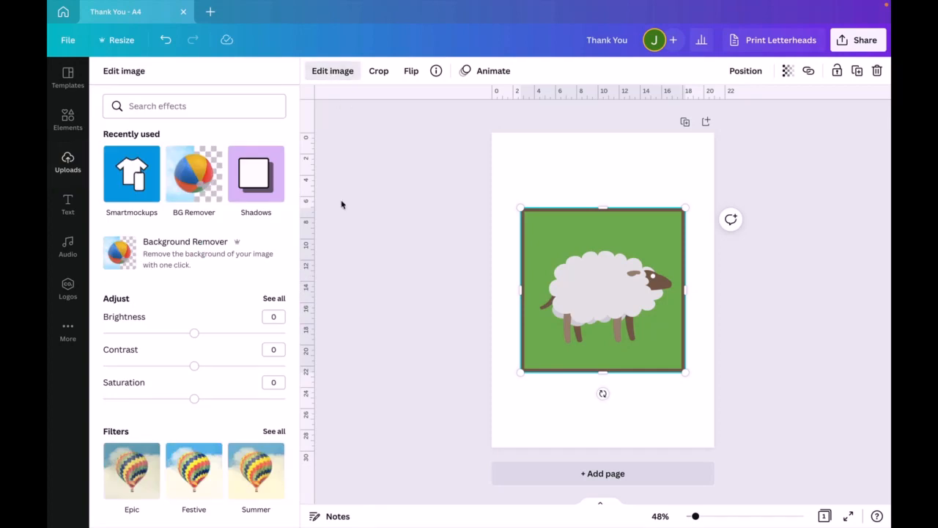
{"action": "scroll", "coordinate": [197, 403], "scroll_direction": "down", "scroll_amount": 3}
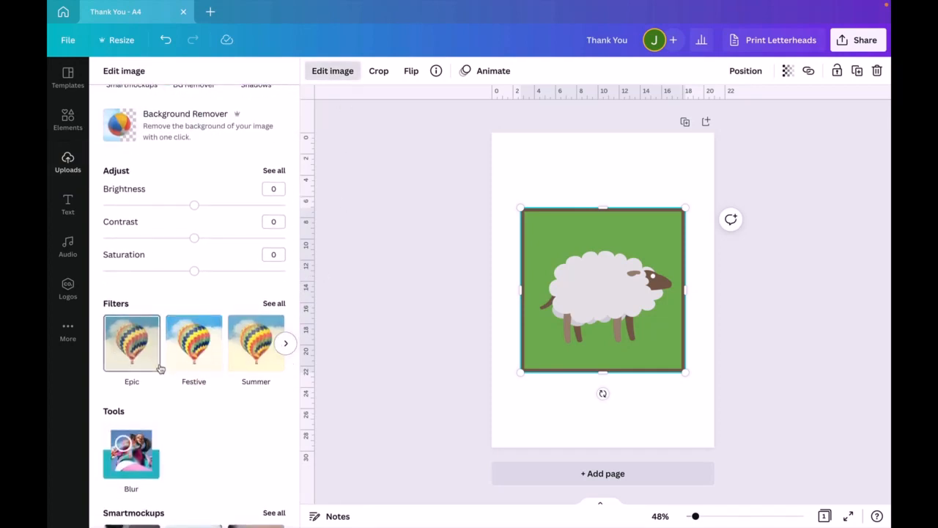
{"action": "scroll", "coordinate": [160, 366], "scroll_direction": "down", "scroll_amount": 6}
{"action": "scroll", "coordinate": [160, 366], "scroll_direction": "down", "scroll_amount": 4}
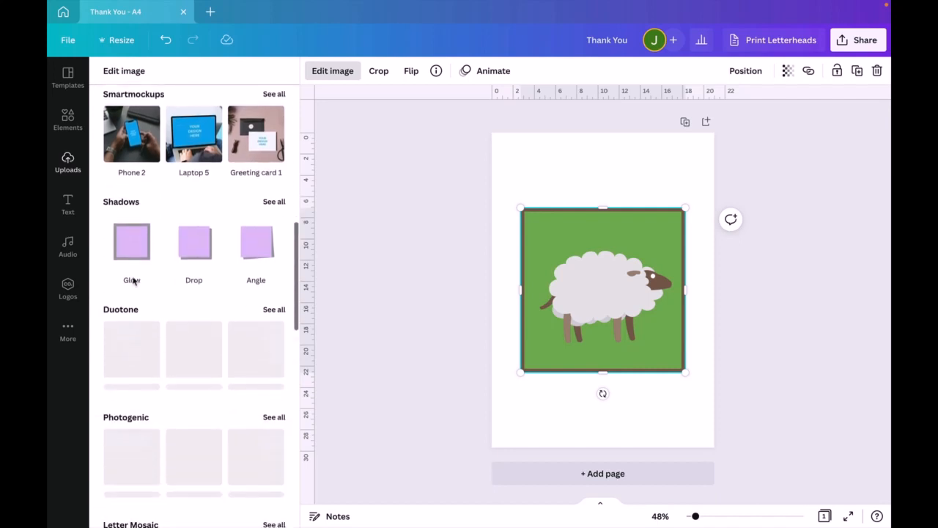
{"action": "left_click", "coordinate": [246, 252]}
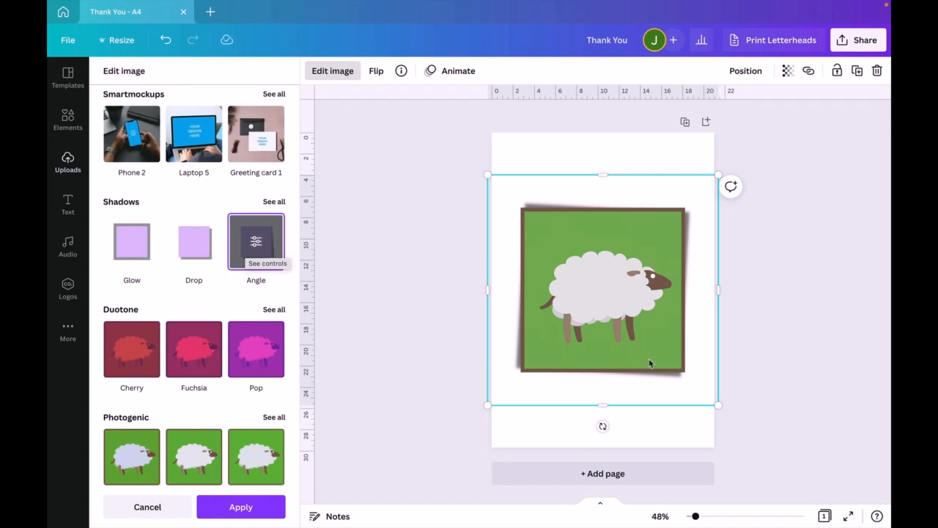
{"action": "key", "text": "Delete"}
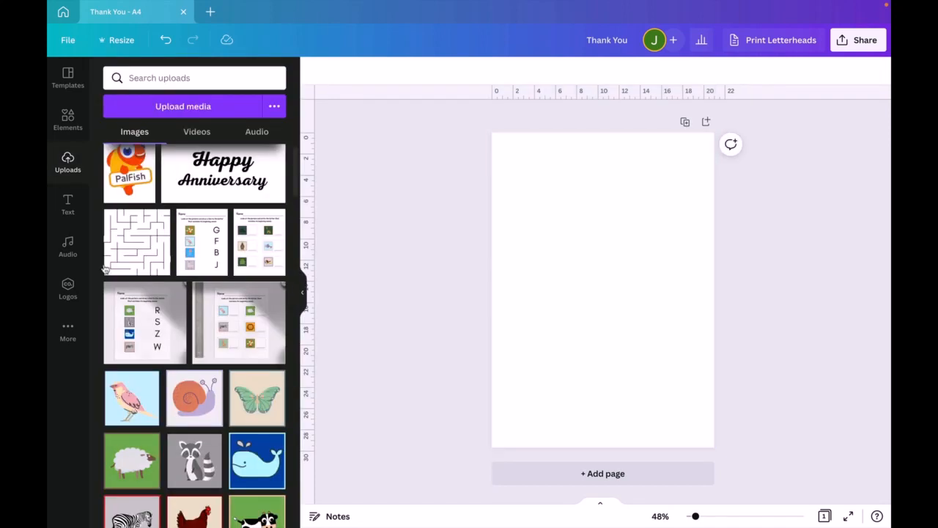
- Add the uploaded G-F-B-J letter-matching worksheet to the page, enlarge it and place it near the middle of the page
{"action": "left_click", "coordinate": [201, 230]}
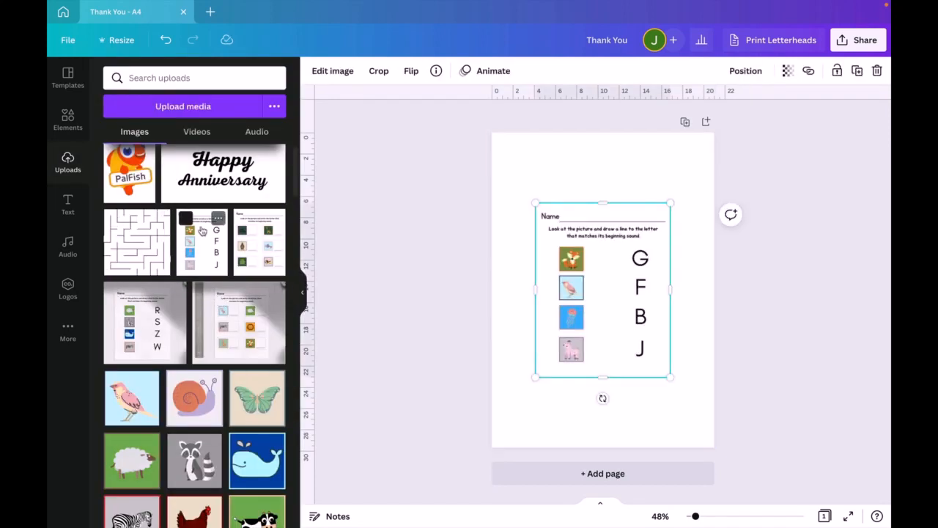
{"action": "left_click_drag", "start_coordinate": [671, 379], "coordinate": [693, 426]}
{"action": "left_click_drag", "start_coordinate": [674, 371], "coordinate": [658, 339]}
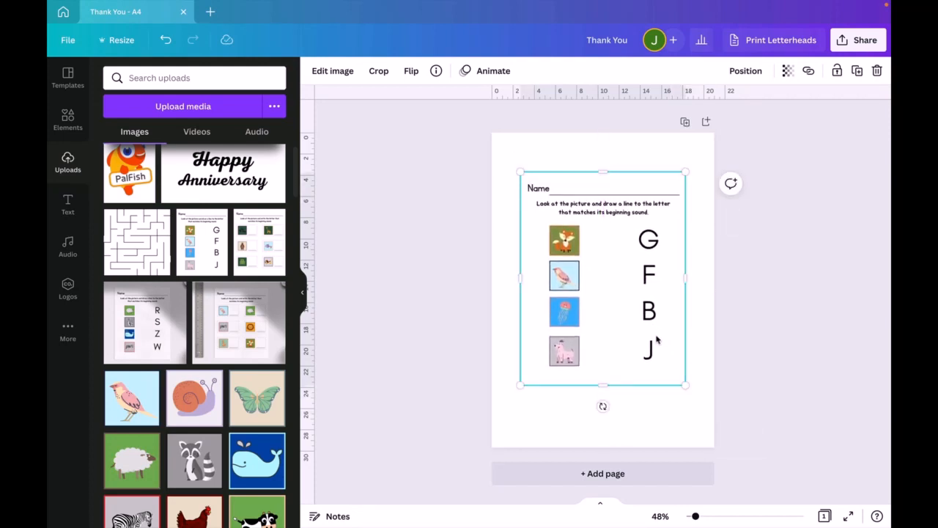
- Set the page background to the fifth brand color, a light grey
{"action": "left_click", "coordinate": [503, 147]}
{"action": "left_click", "coordinate": [314, 71]}
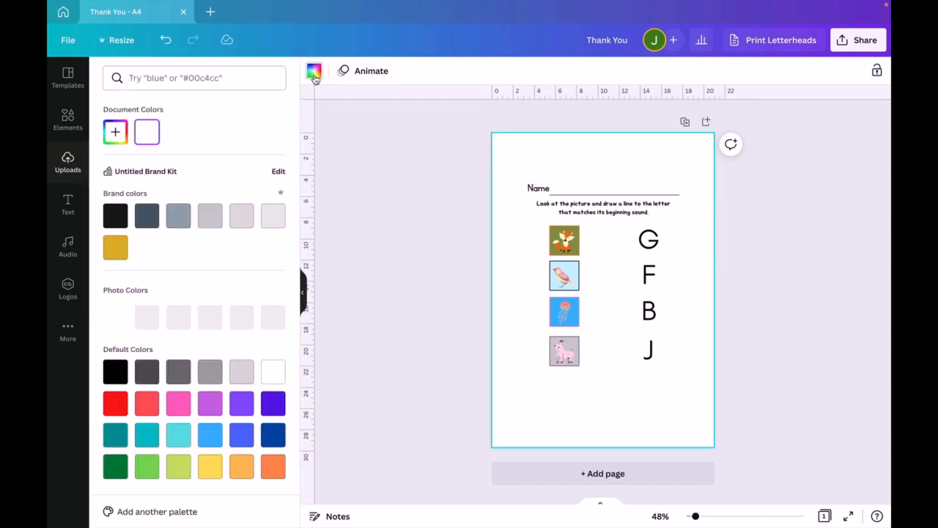
{"action": "left_click", "coordinate": [238, 220]}
- Give the worksheet image the Angle shadow effect
{"action": "left_click", "coordinate": [658, 346]}
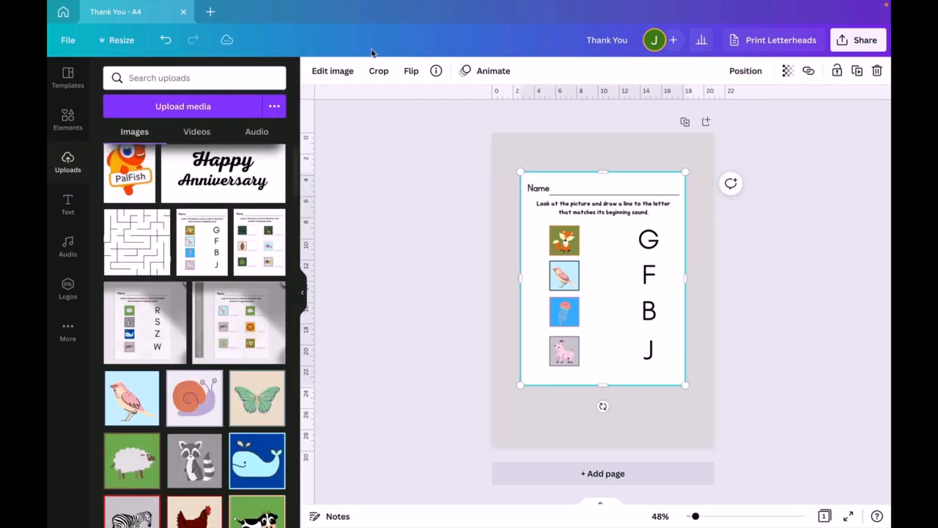
{"action": "left_click", "coordinate": [333, 70]}
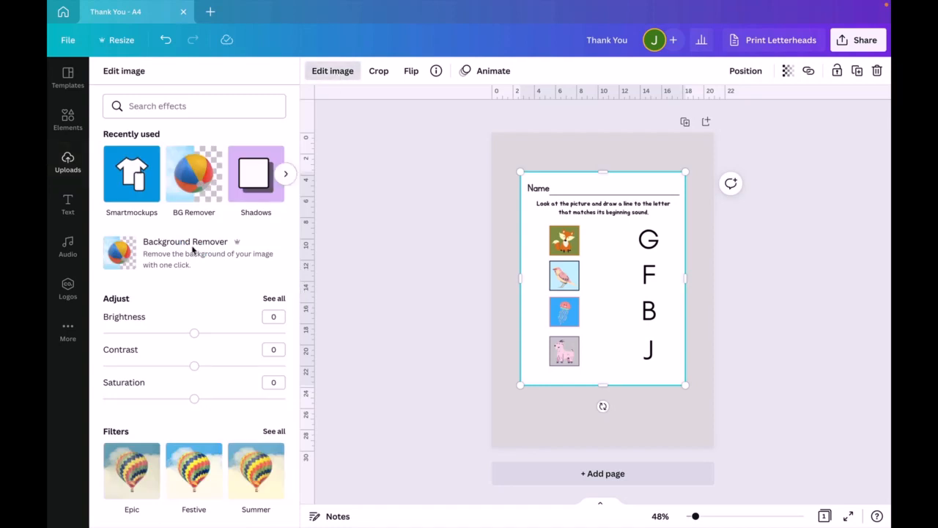
{"action": "scroll", "coordinate": [184, 360], "scroll_direction": "down", "scroll_amount": 5}
{"action": "scroll", "coordinate": [184, 359], "scroll_direction": "down", "scroll_amount": 4}
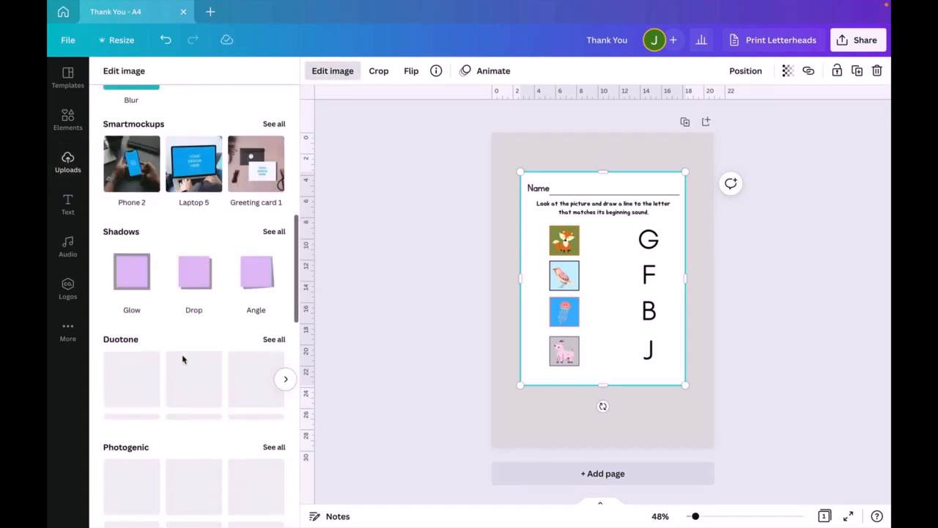
{"action": "left_click", "coordinate": [266, 270]}
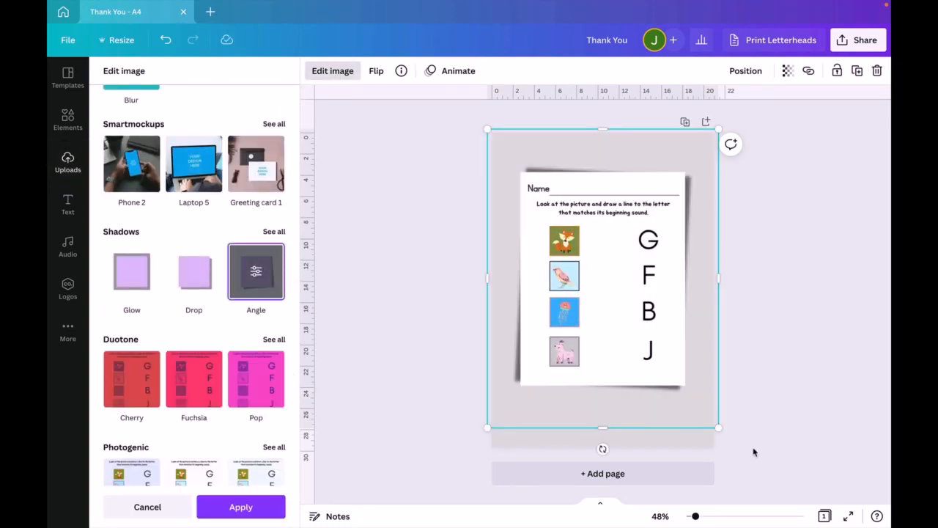
- Shrink the shadowed worksheet, reposition it near the middle of the page and finish the image edit
{"action": "left_click_drag", "start_coordinate": [723, 428], "coordinate": [653, 341]}
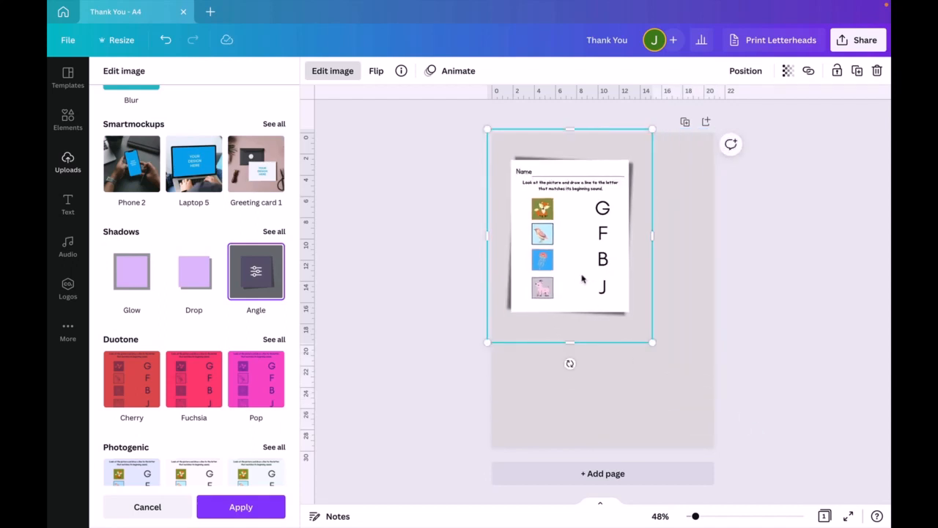
{"action": "left_click_drag", "start_coordinate": [582, 274], "coordinate": [603, 330]}
{"action": "left_click", "coordinate": [855, 401]}
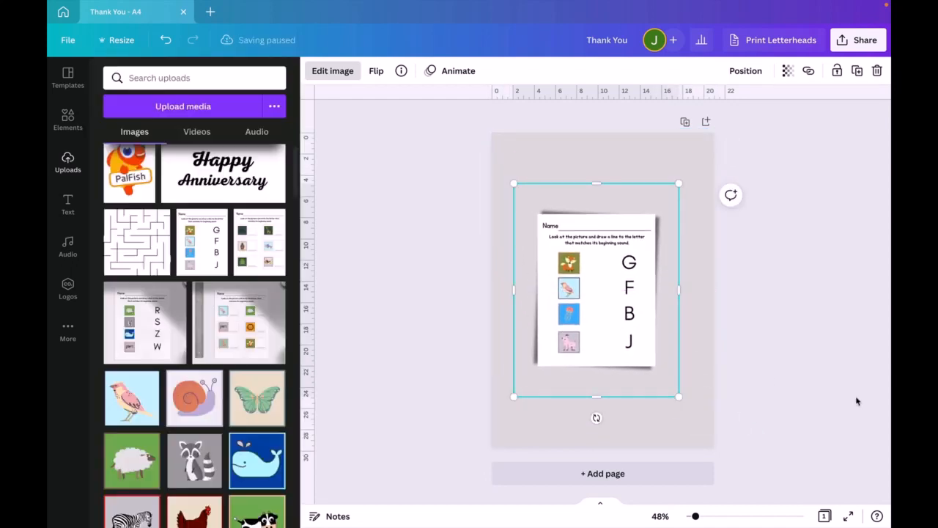
{"action": "left_click", "coordinate": [855, 401]}
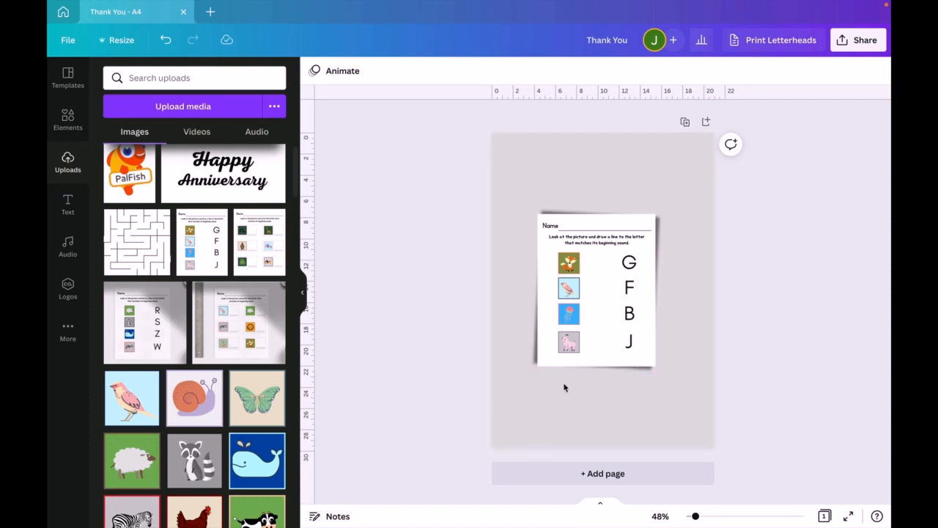
- Look through the image effects offered for the worksheet, from adjustments and filters down to Liquify and the suggested effect apps
{"action": "left_click", "coordinate": [624, 293]}
{"action": "left_click", "coordinate": [332, 71]}
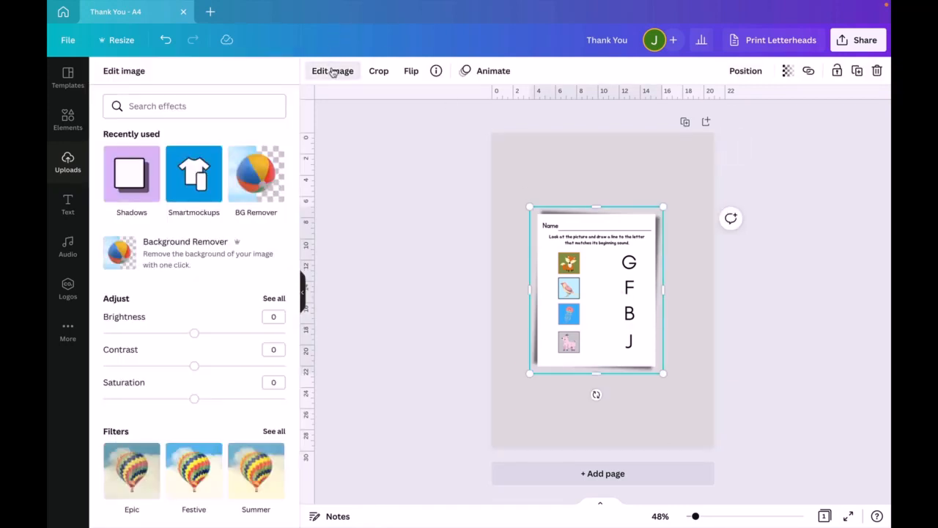
{"action": "scroll", "coordinate": [251, 336], "scroll_direction": "down", "scroll_amount": 5}
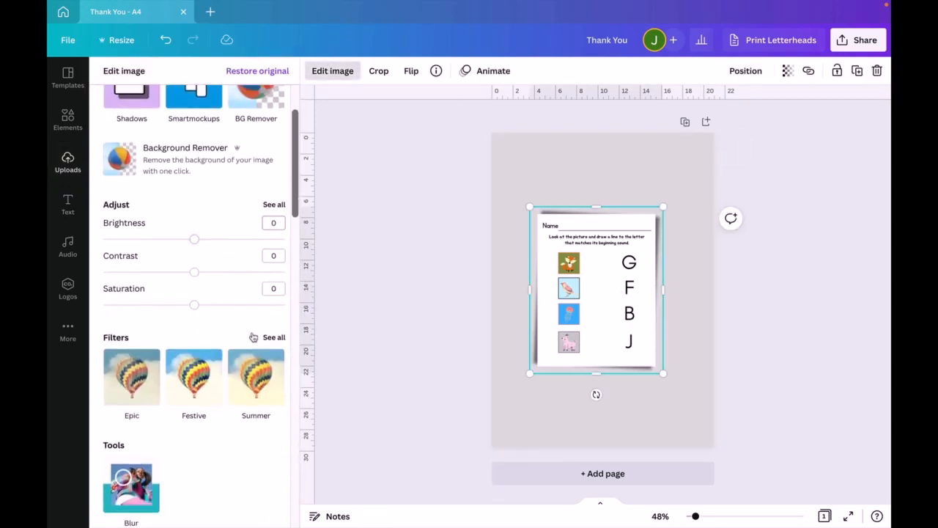
{"action": "scroll", "coordinate": [252, 337], "scroll_direction": "down", "scroll_amount": 1}
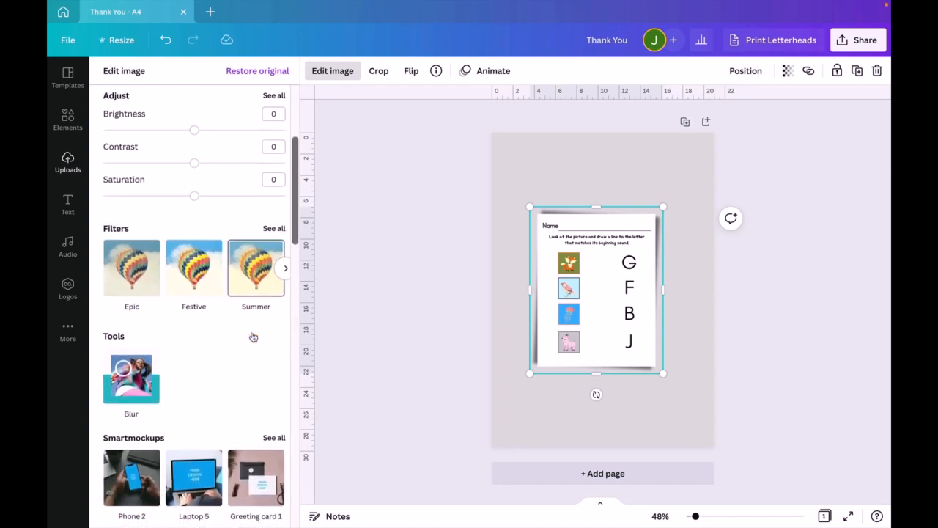
{"action": "scroll", "coordinate": [253, 336], "scroll_direction": "down", "scroll_amount": 5}
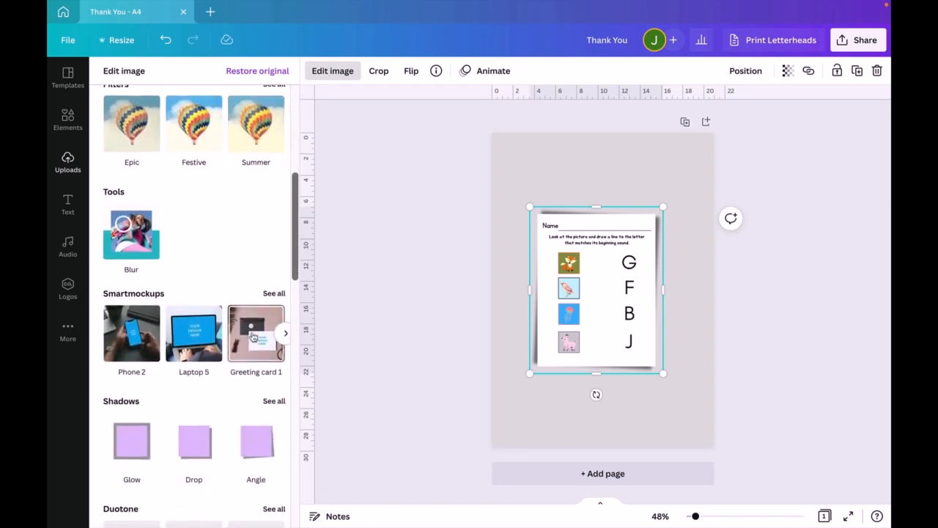
{"action": "scroll", "coordinate": [252, 336], "scroll_direction": "down", "scroll_amount": 1}
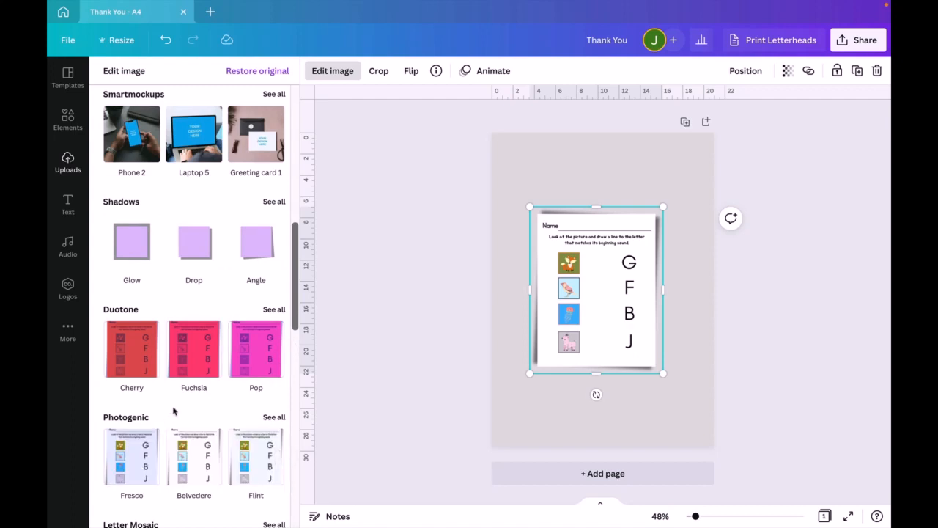
{"action": "scroll", "coordinate": [173, 411], "scroll_direction": "down", "scroll_amount": 1}
{"action": "scroll", "coordinate": [174, 411], "scroll_direction": "down", "scroll_amount": 4}
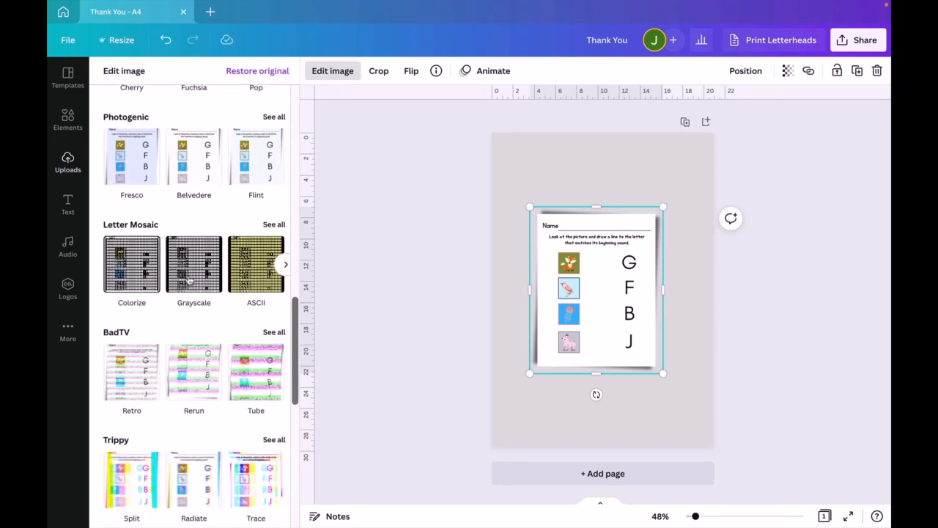
{"action": "scroll", "coordinate": [211, 377], "scroll_direction": "down", "scroll_amount": 2}
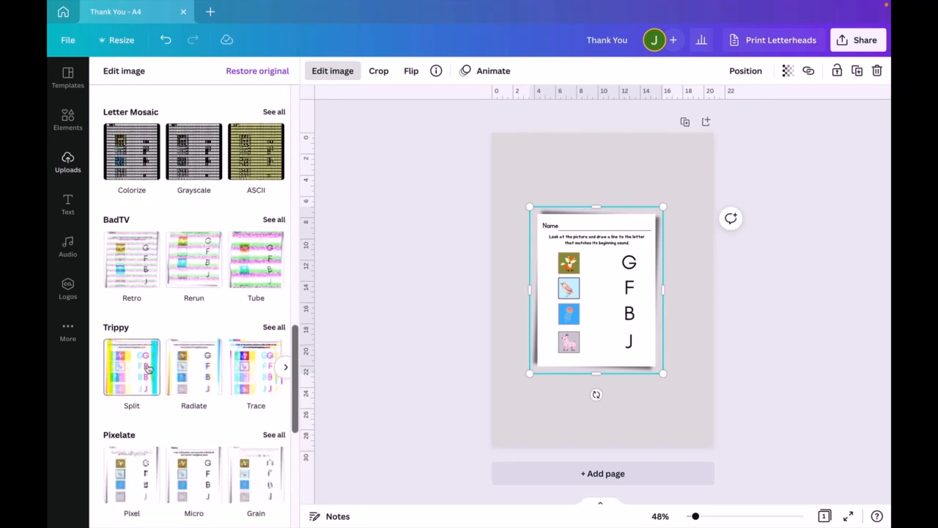
{"action": "scroll", "coordinate": [216, 396], "scroll_direction": "down", "scroll_amount": 4}
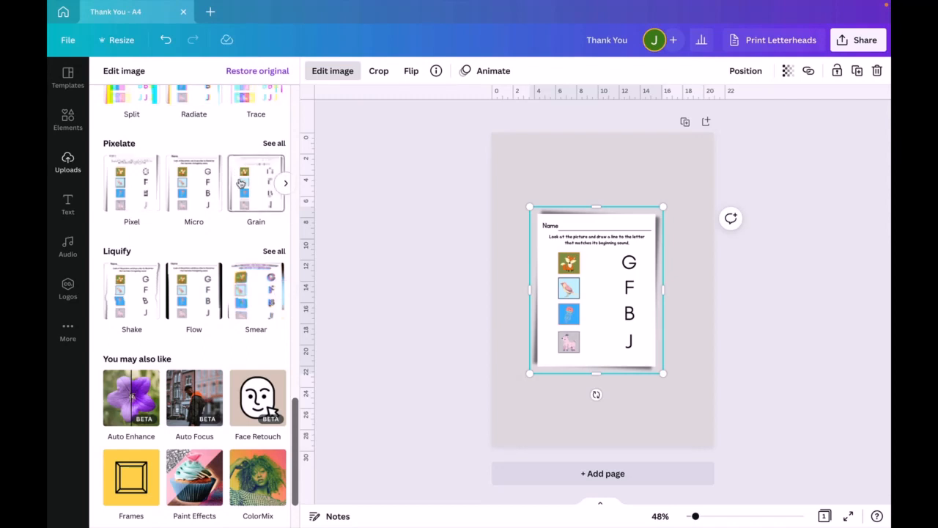
{"action": "scroll", "coordinate": [129, 295], "scroll_direction": "down", "scroll_amount": 1}
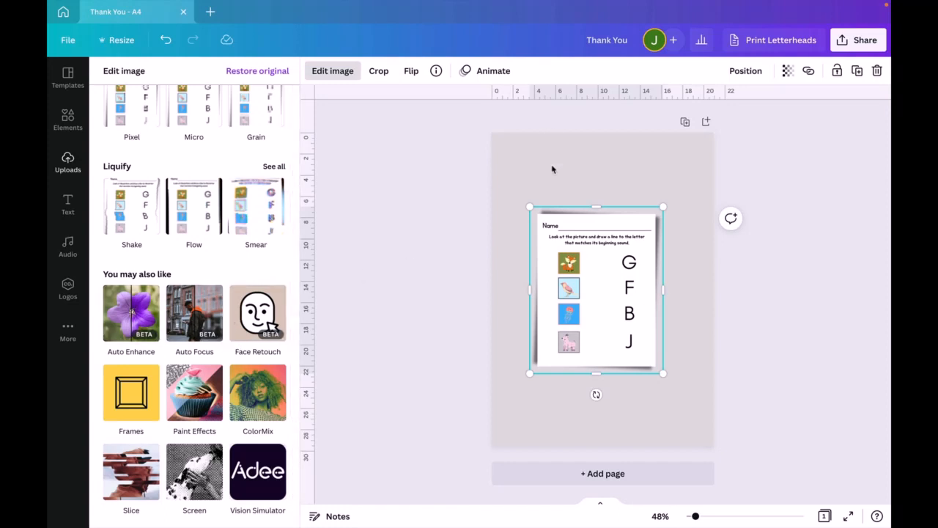
{"action": "key", "text": "Escape"}
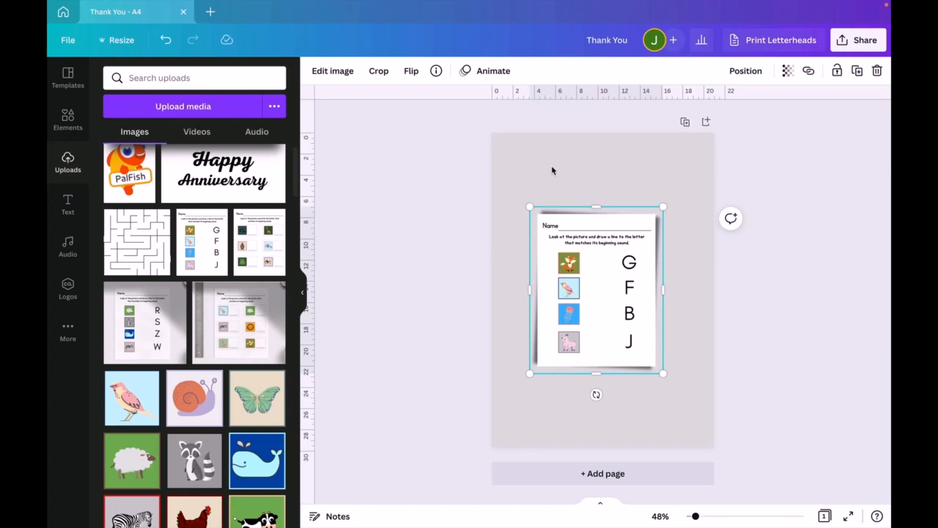